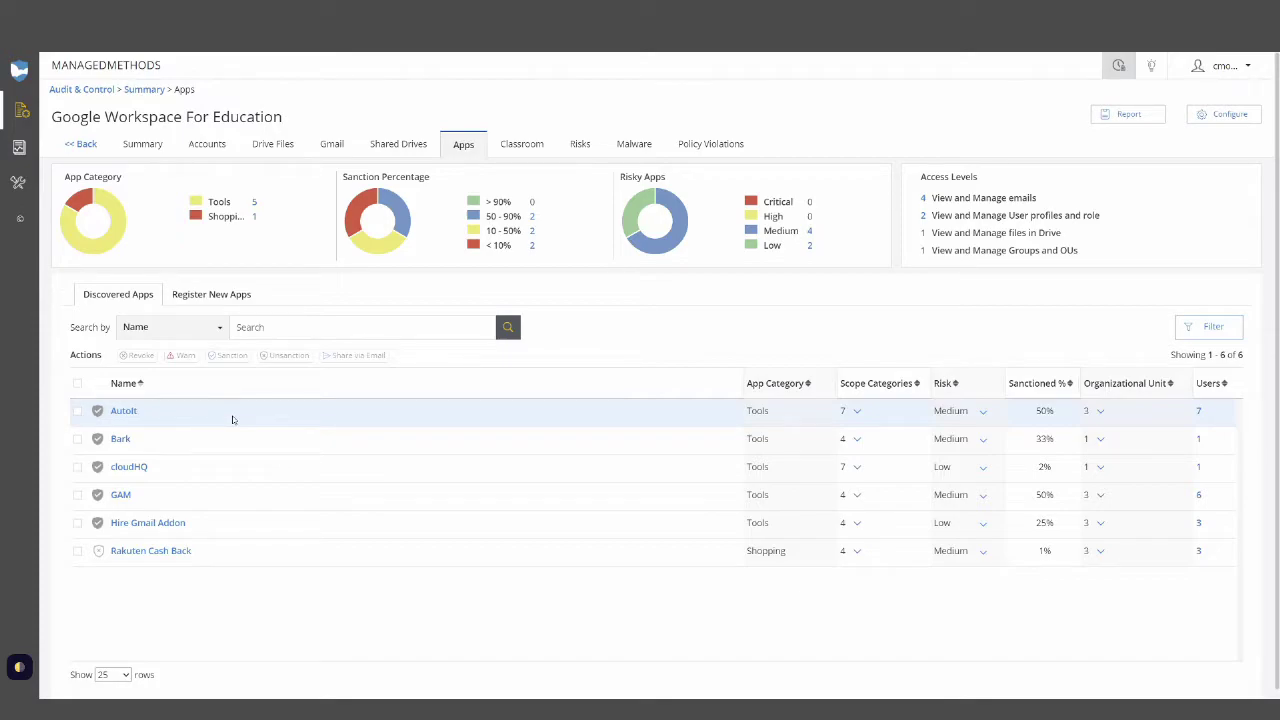
click(1186, 334)
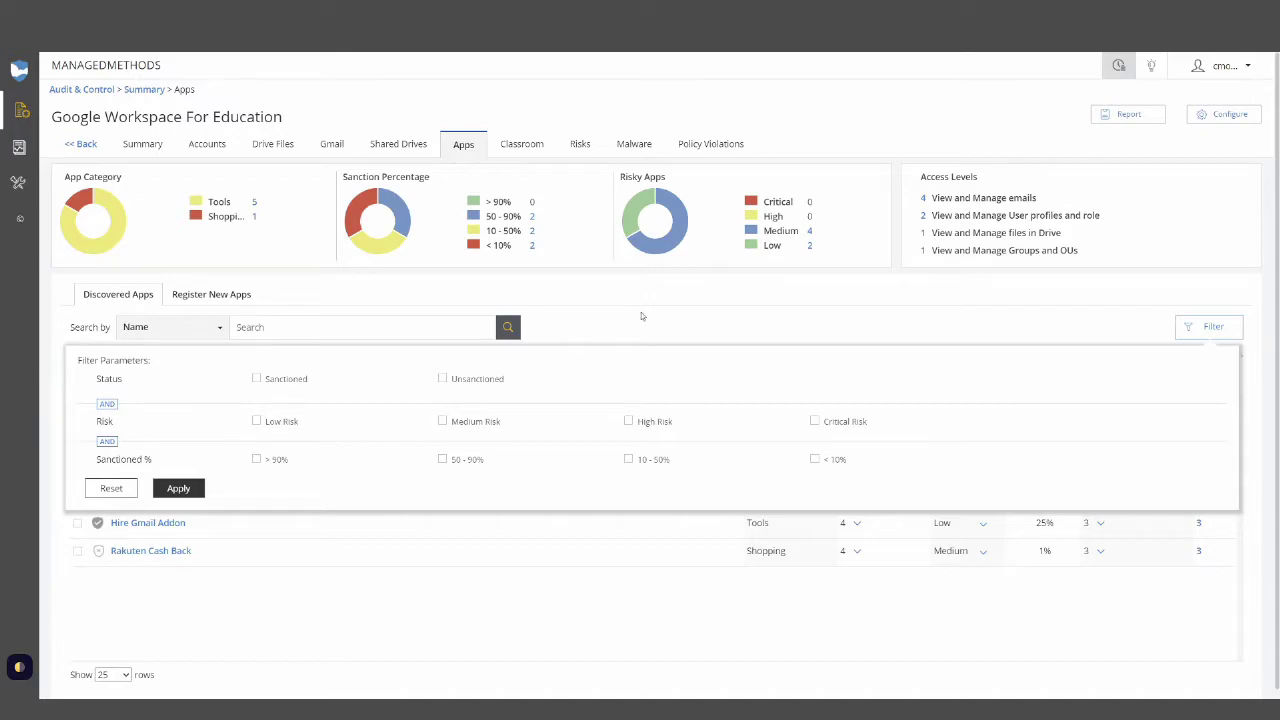
click(1096, 307)
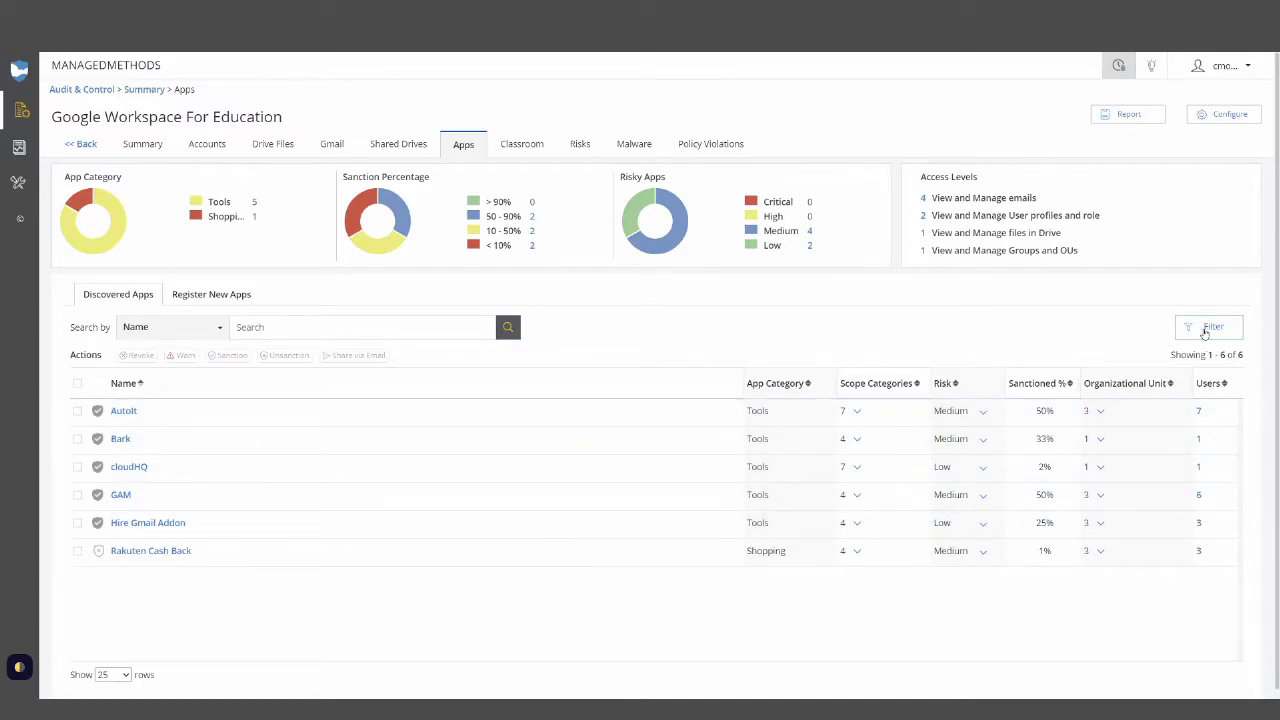
click(1212, 328)
click(256, 379)
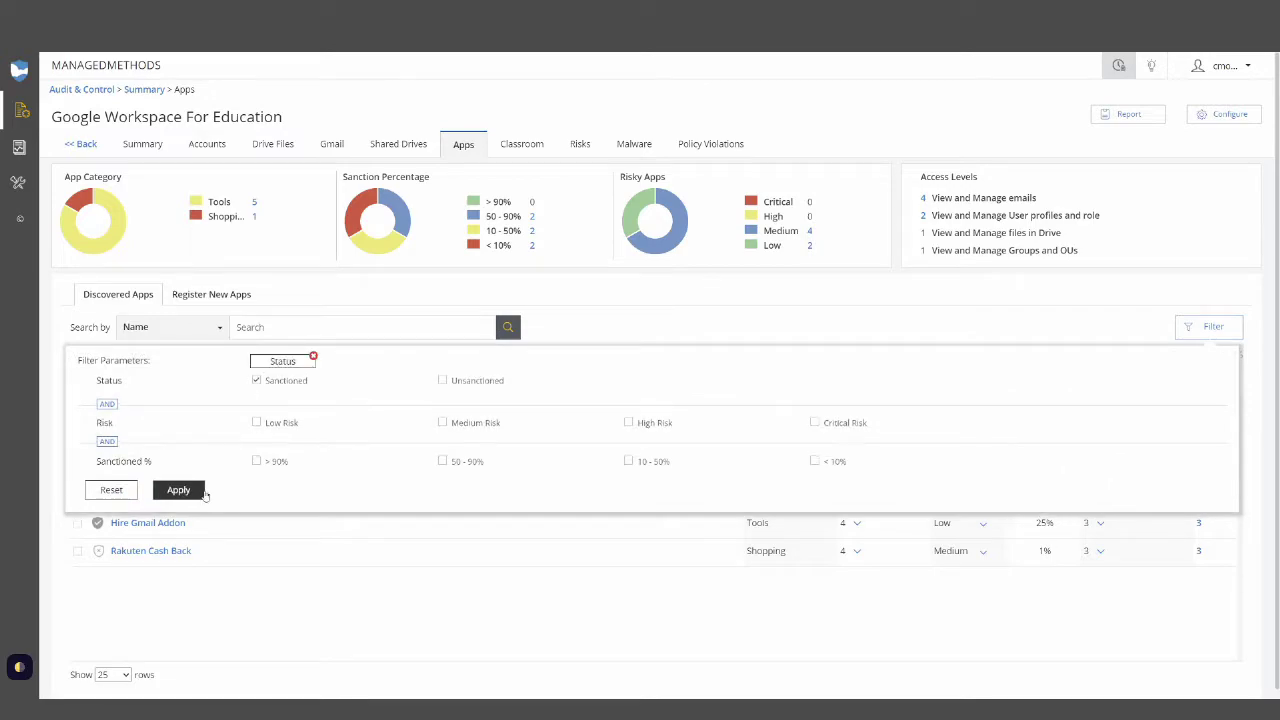
click(178, 488)
mouse_move(1120, 122)
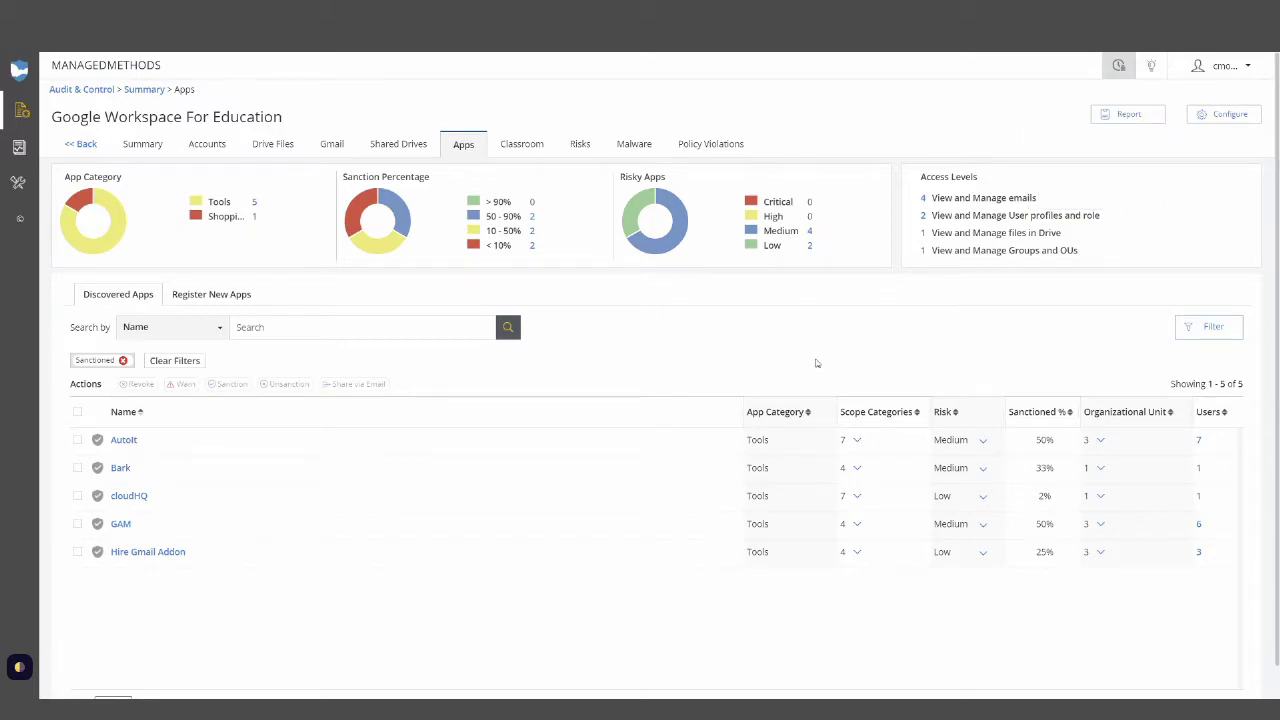
click(172, 361)
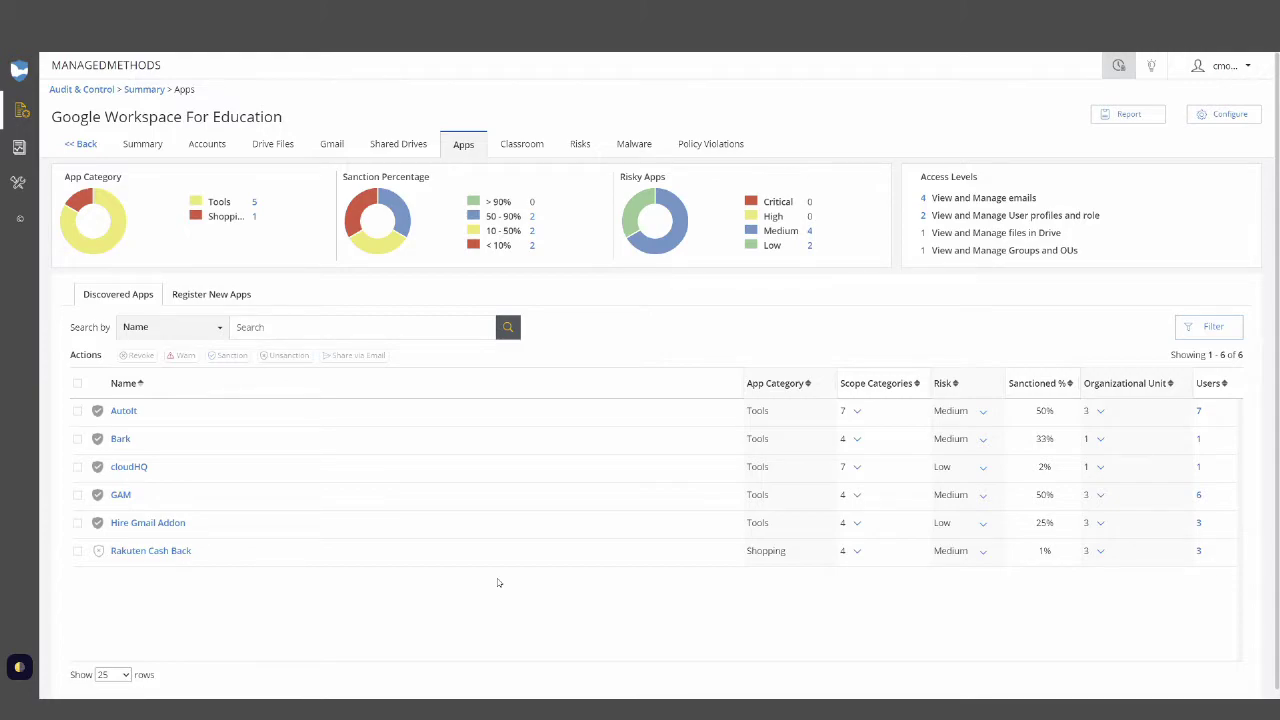
click(857, 551)
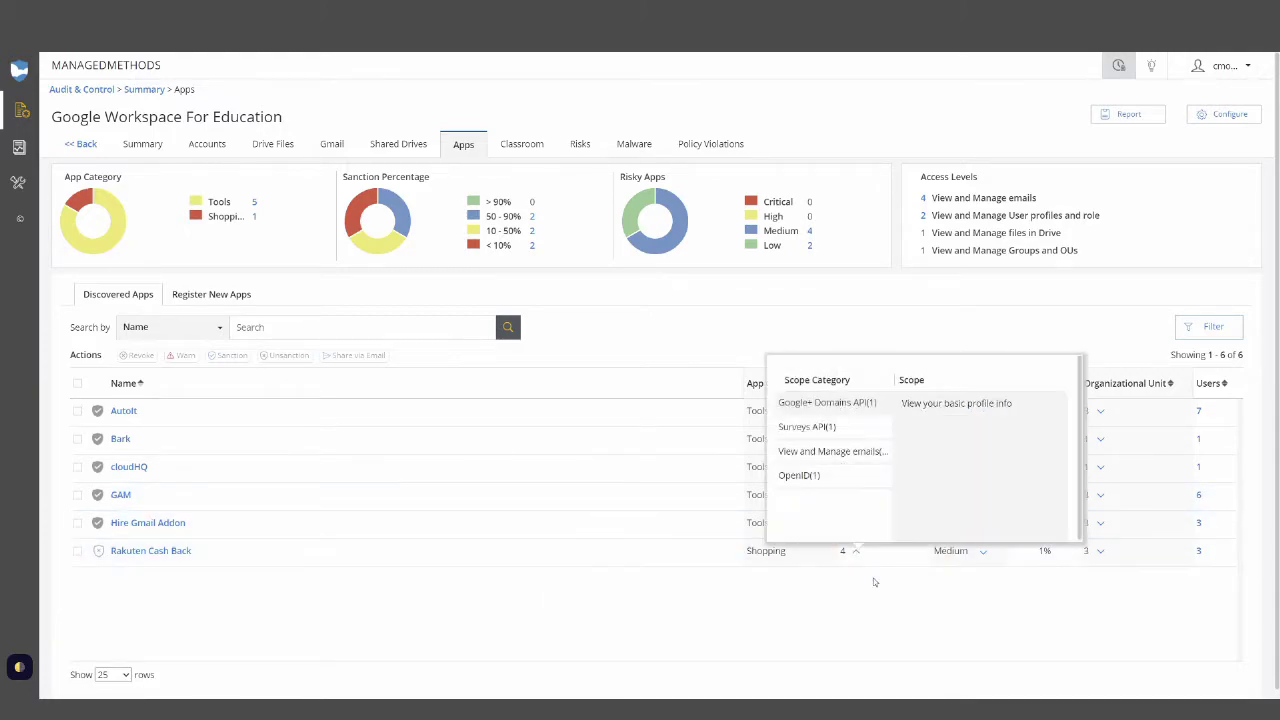
click(1037, 597)
click(1198, 551)
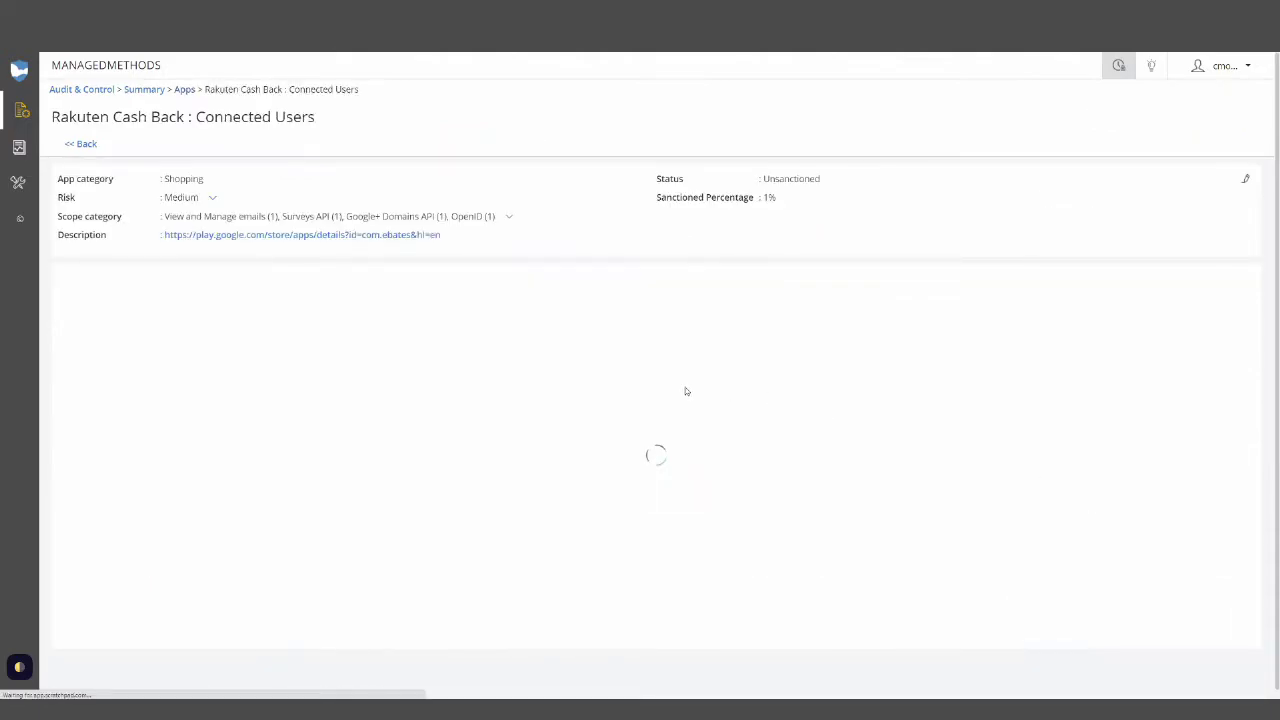
click(77, 144)
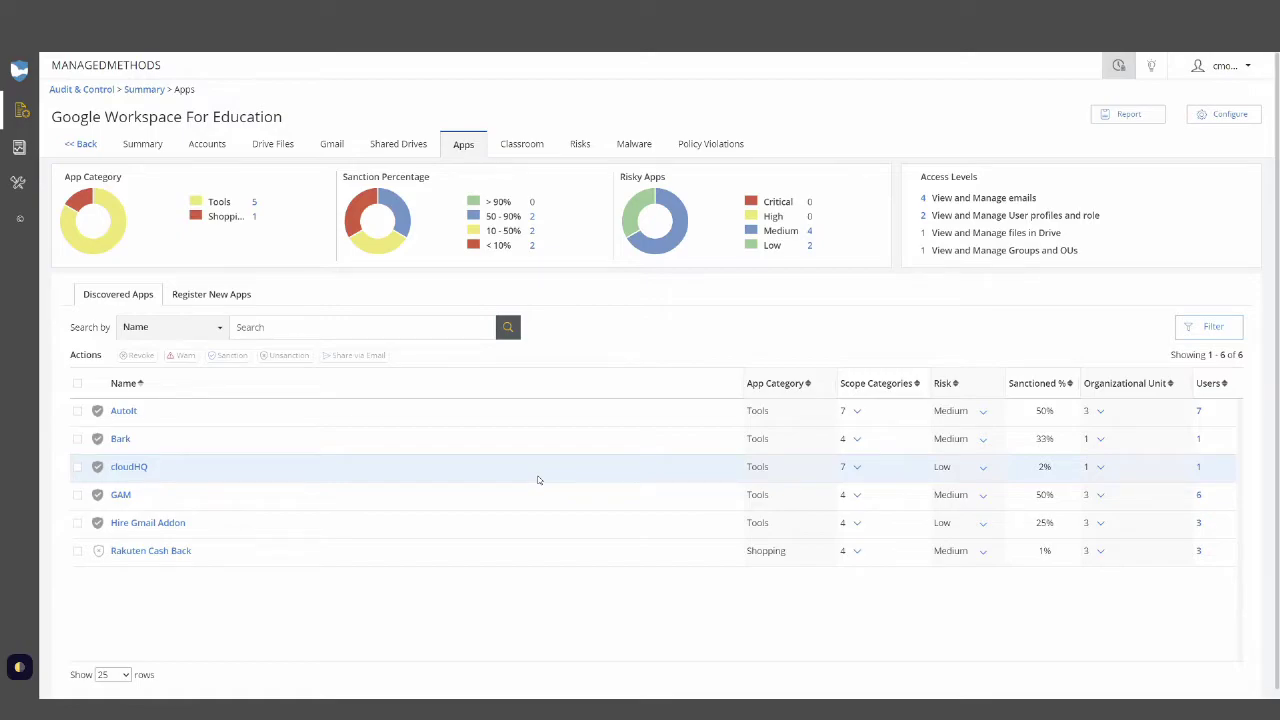
click(77, 551)
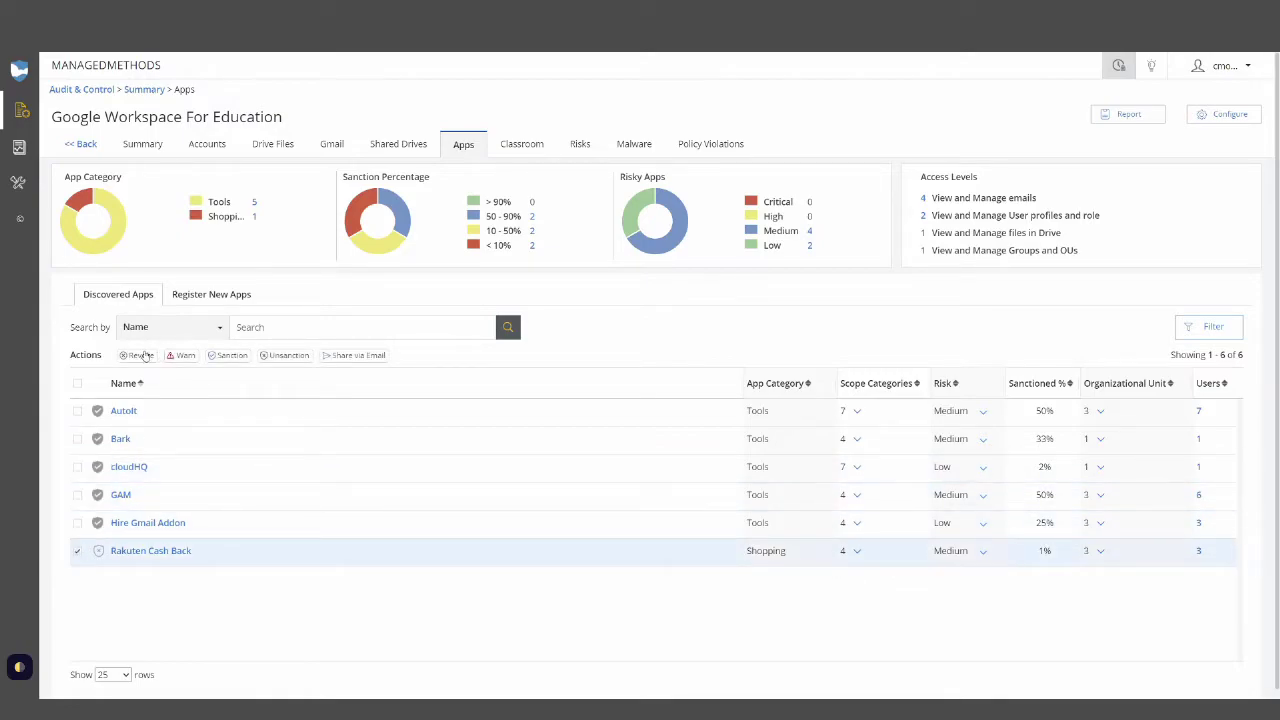
click(77, 551)
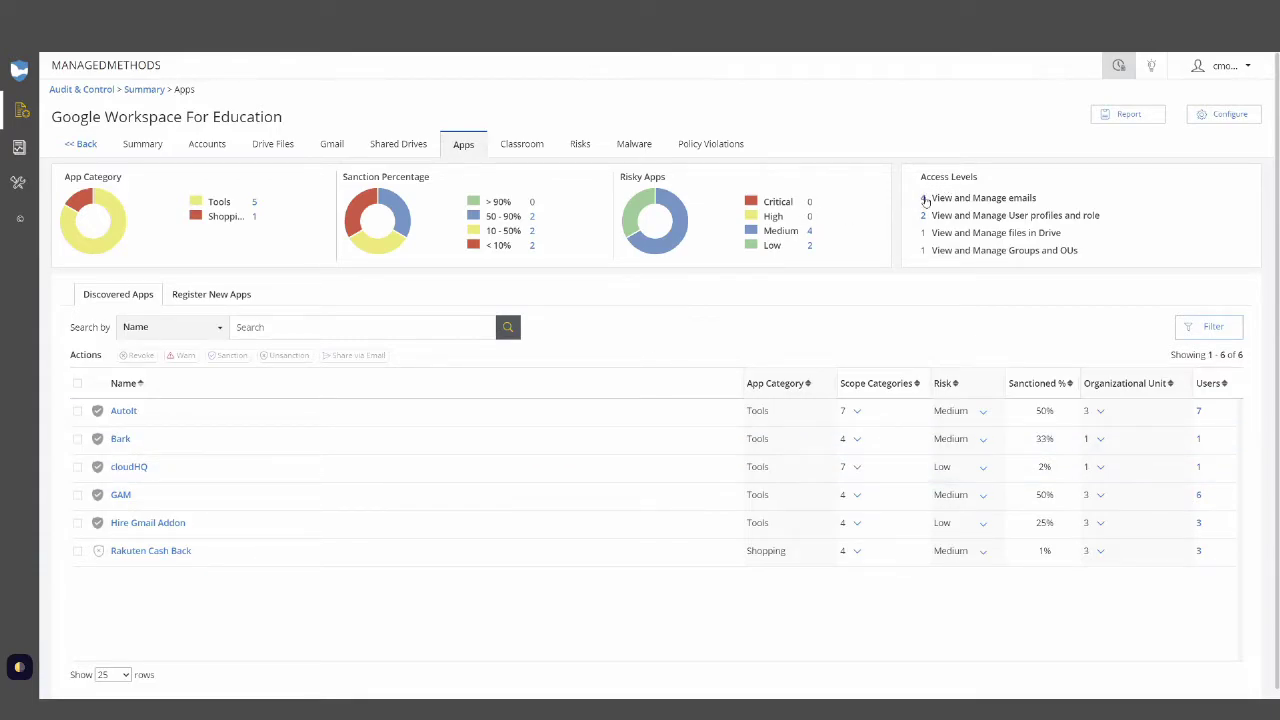
List the six discovered apps that can view and manage emails.
click(924, 199)
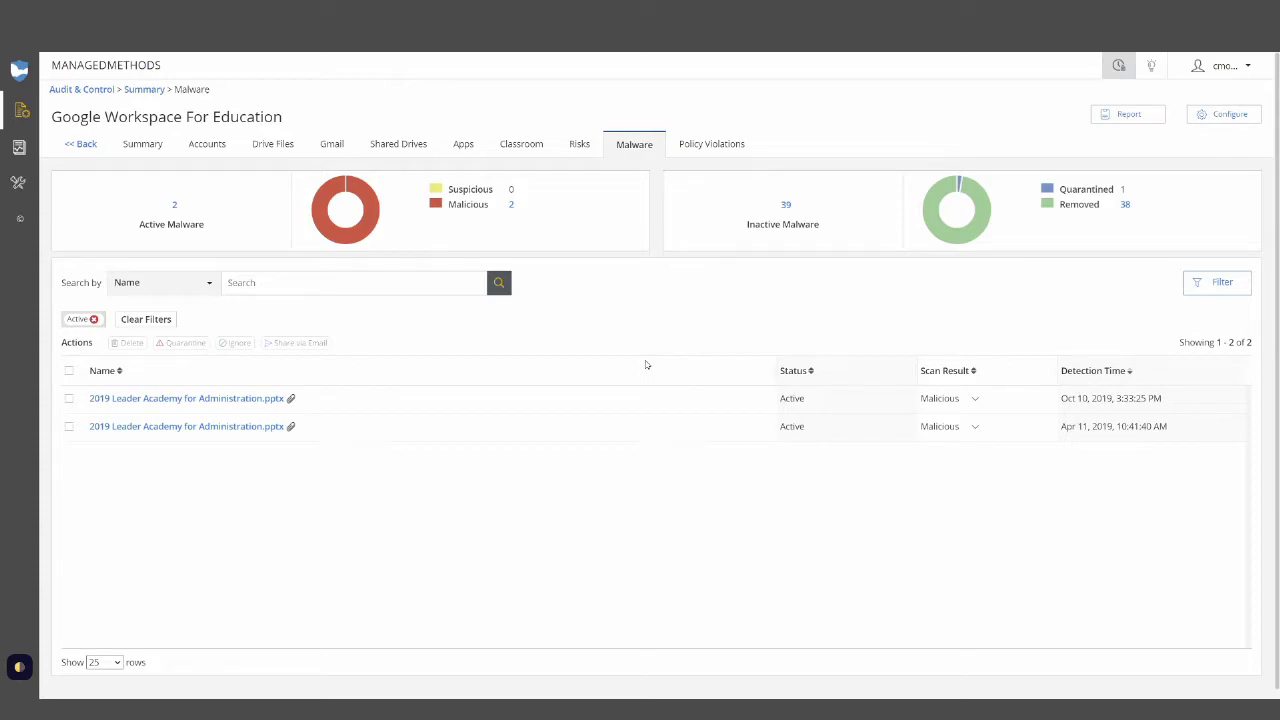
Check the threat score of the first malicious file, then close its details.
click(973, 398)
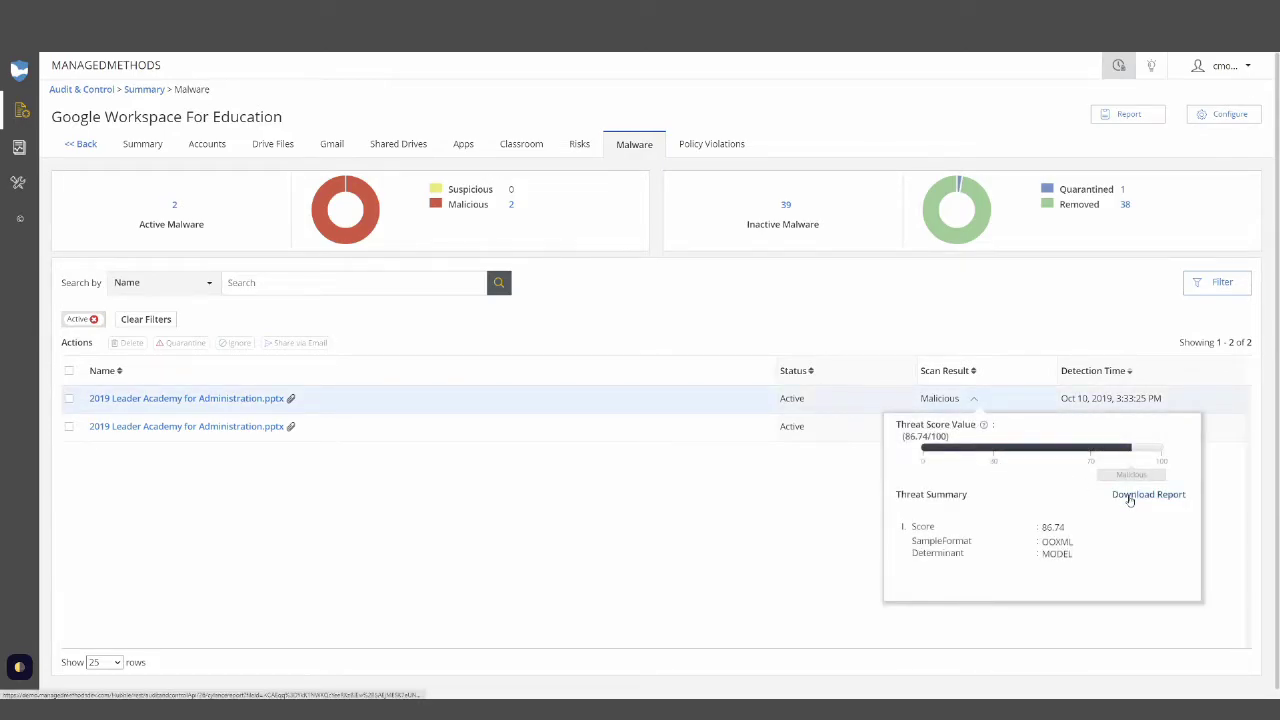
click(688, 345)
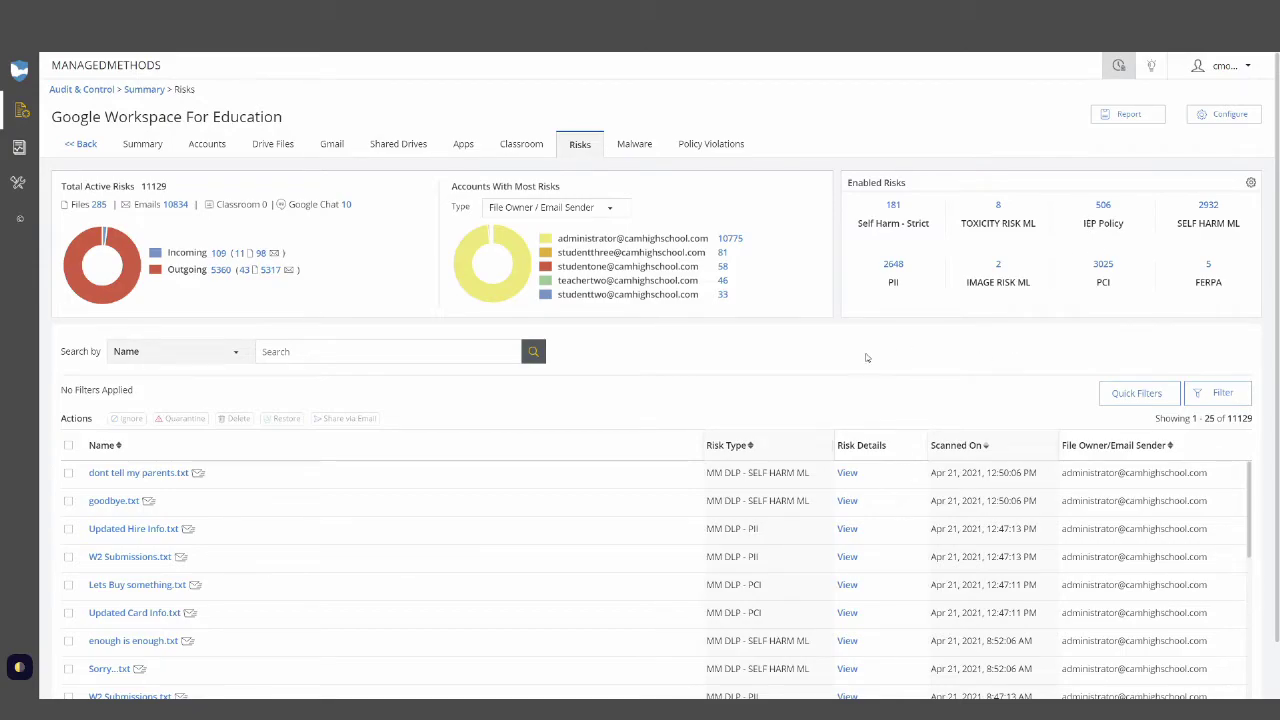
Open the Policy Violations report and browse the school's policies for viewing and editing.
click(725, 152)
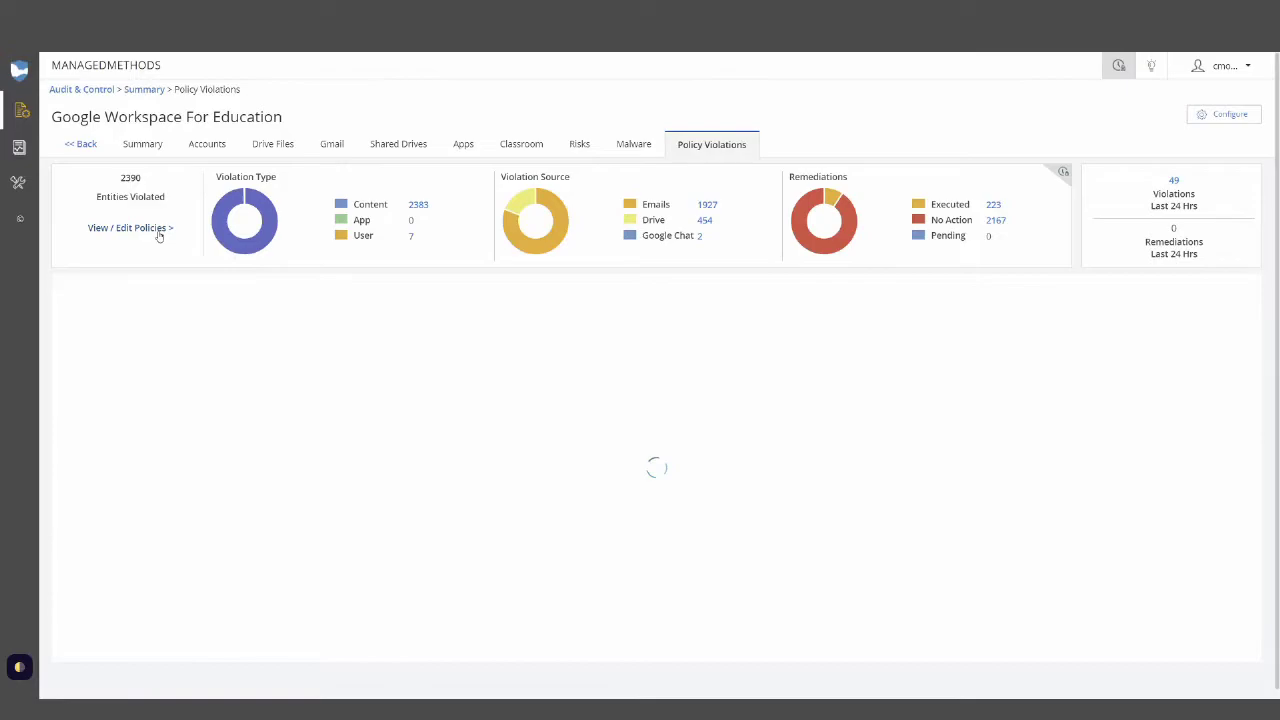
click(158, 236)
scroll(393, 347, down, 1)
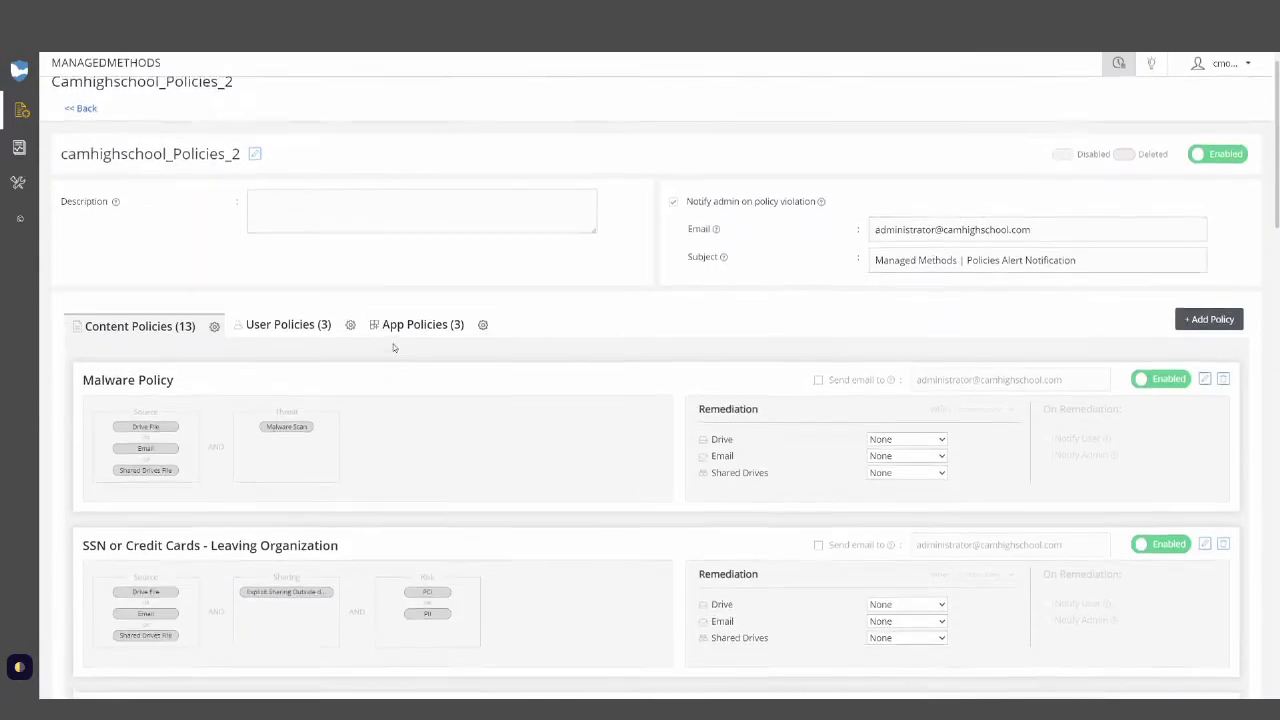
scroll(393, 347, down, 1)
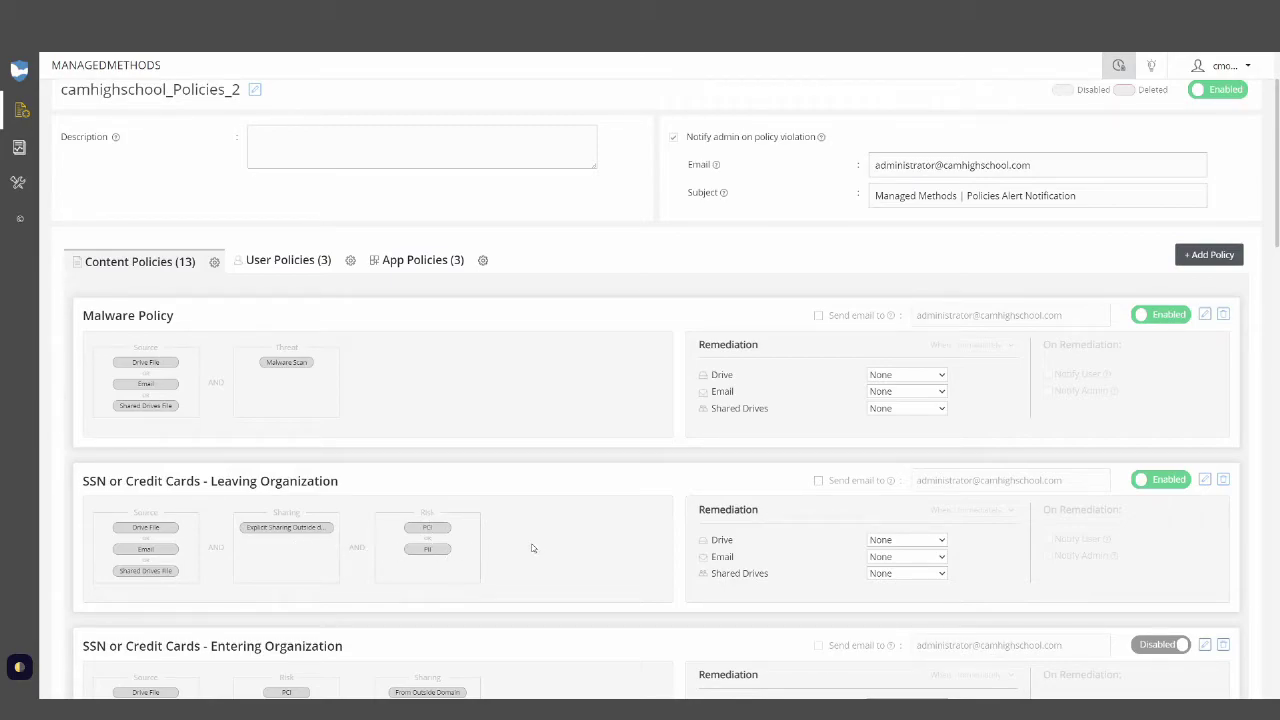
Inspect the SSN leaving policy's Drive remediation choices without changing them, then return to the overview.
click(878, 540)
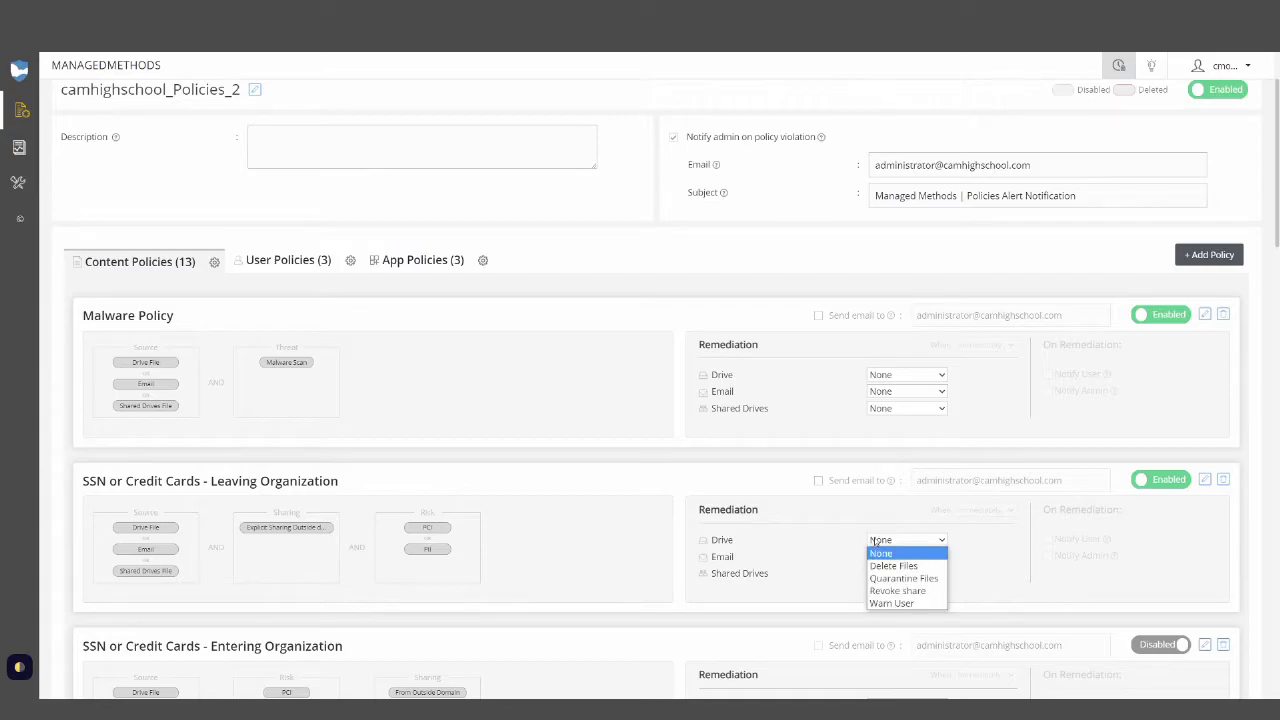
click(806, 510)
scroll(236, 343, up, 2)
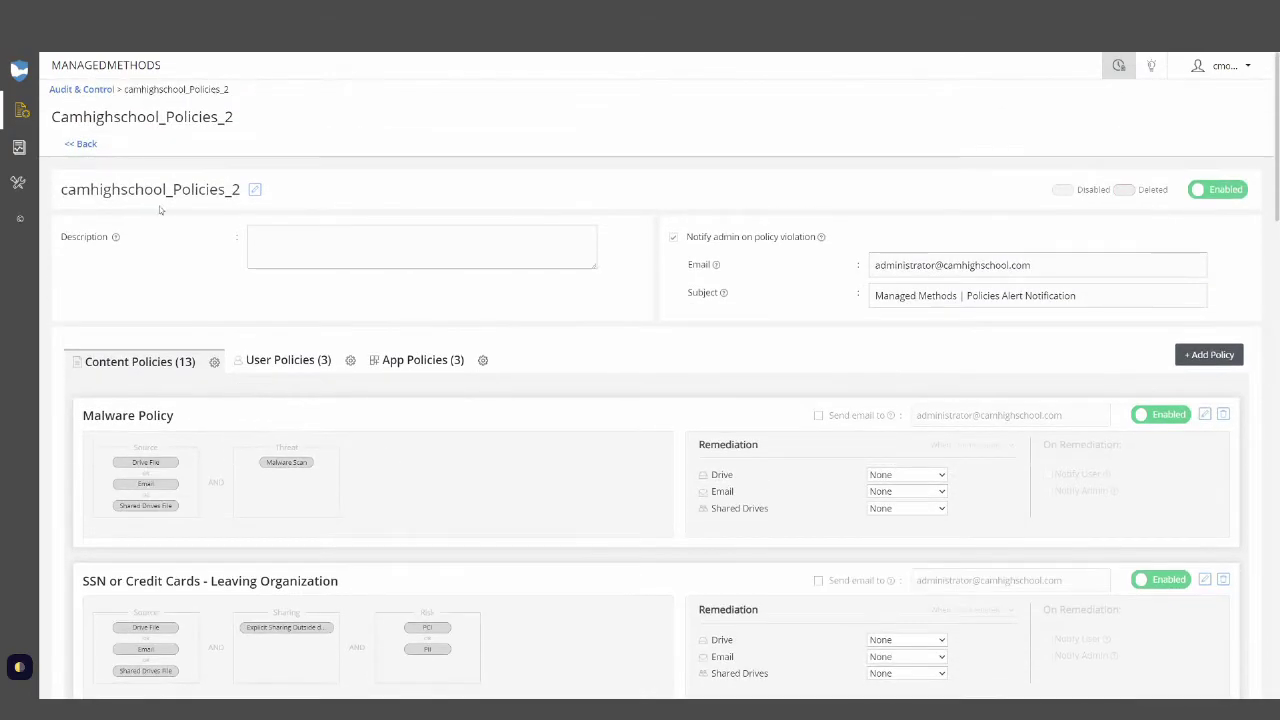
click(84, 141)
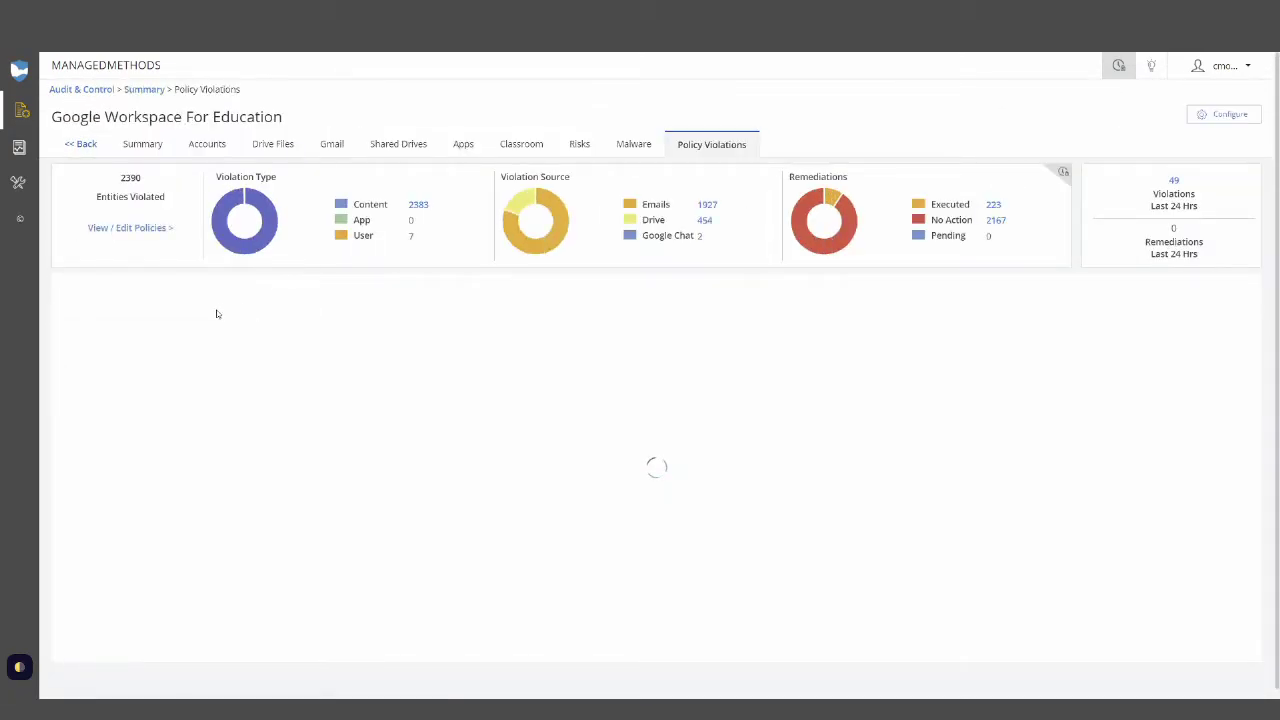
Filter violations by policy name to SSN or Credit Cards - Leaving Organization.
click(165, 295)
click(258, 301)
click(257, 299)
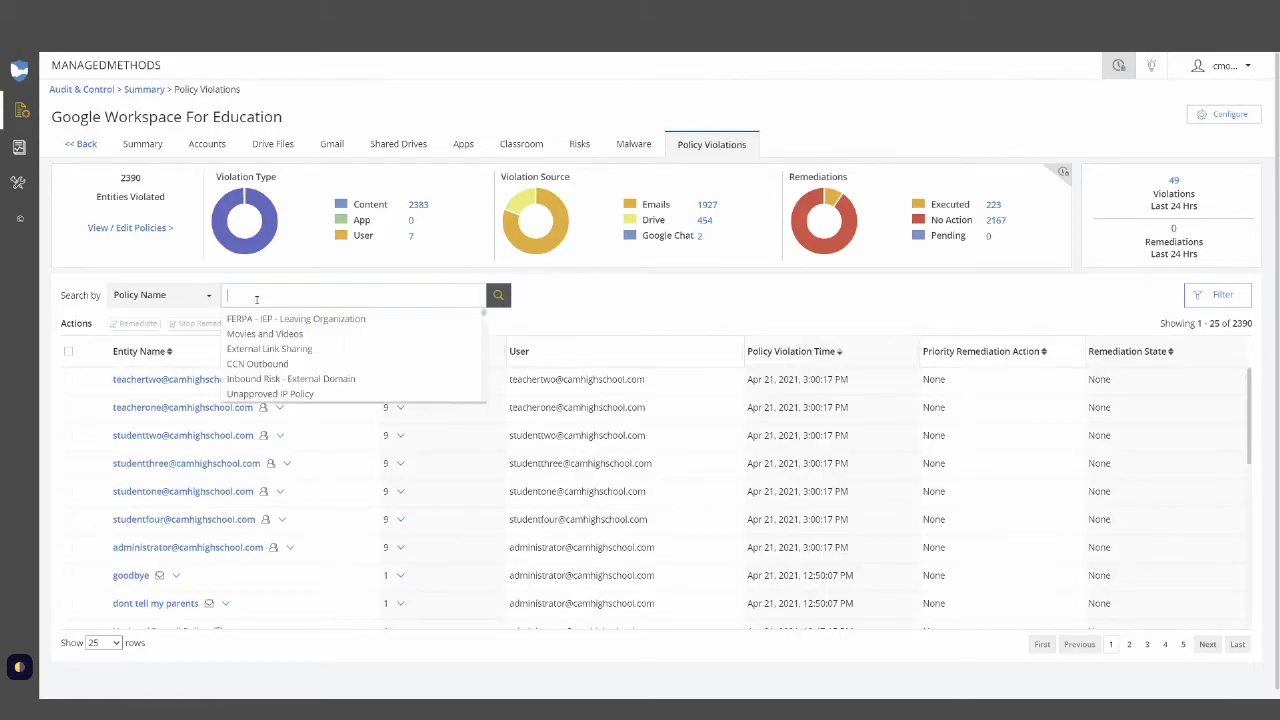
text(SSN)
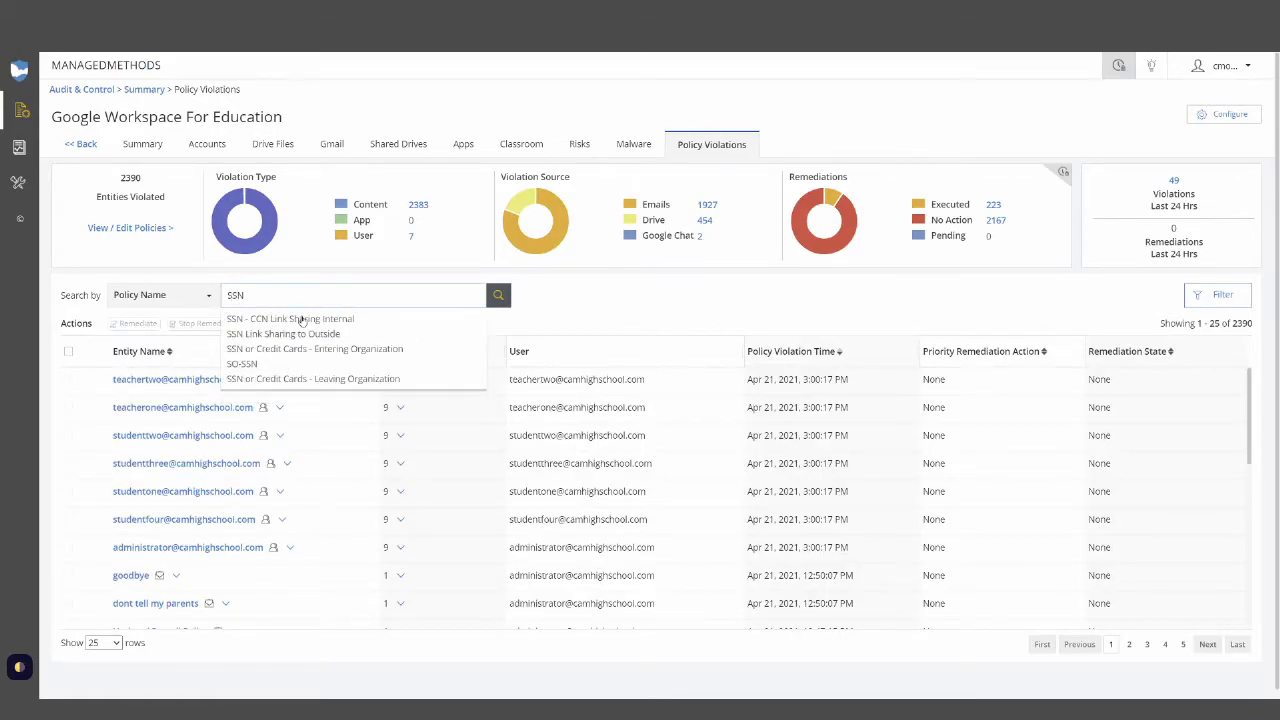
click(344, 382)
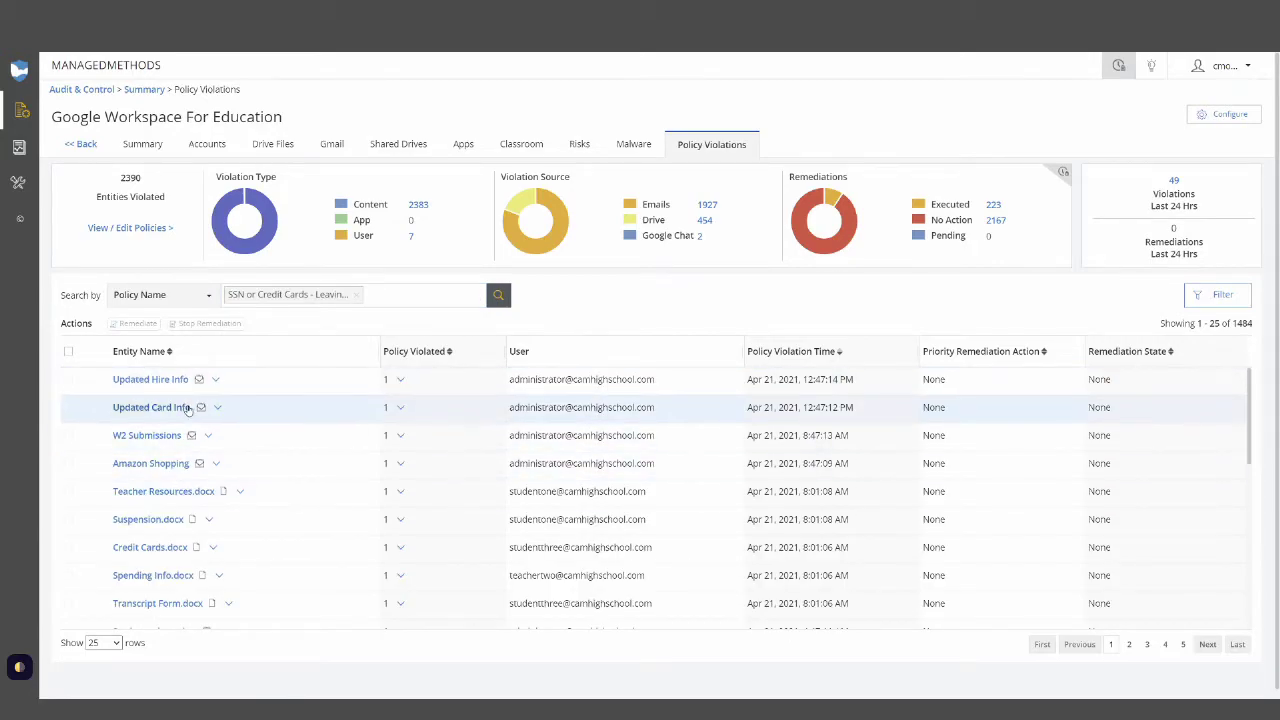
Review Teacher Resources.docx's sharers, holders and PCI content, then open Download Audit Activity.
click(248, 495)
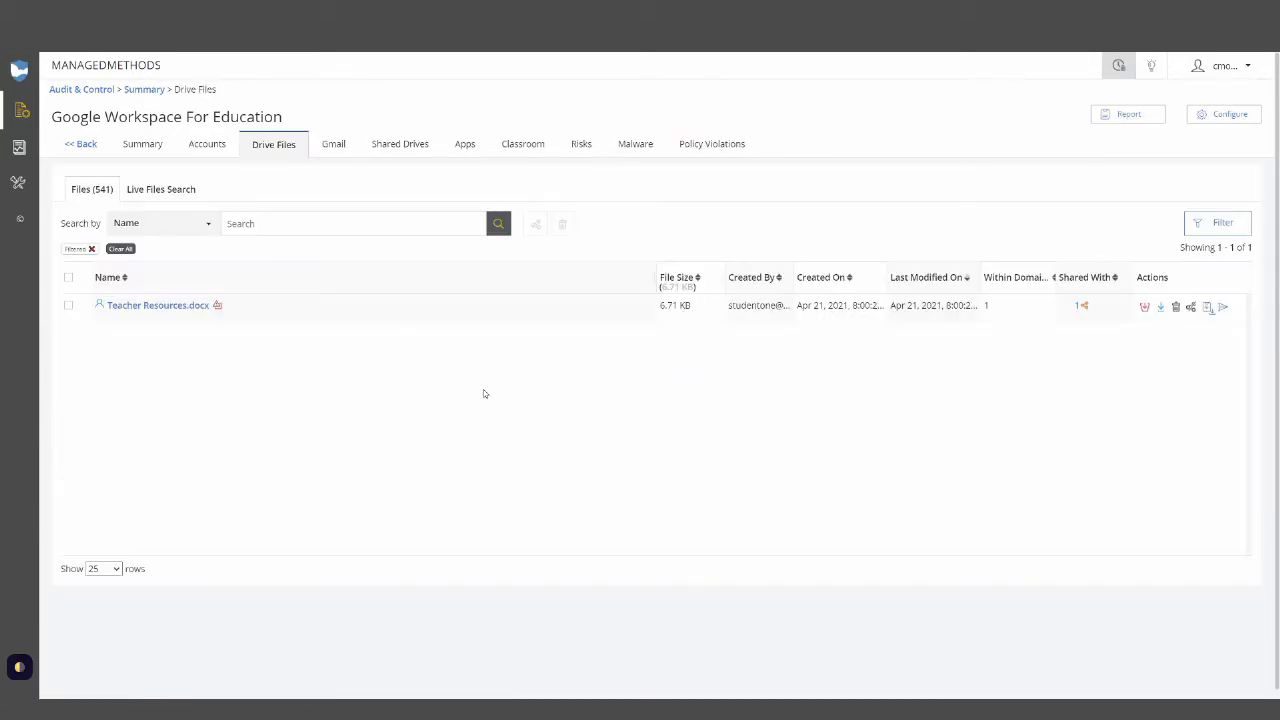
click(172, 306)
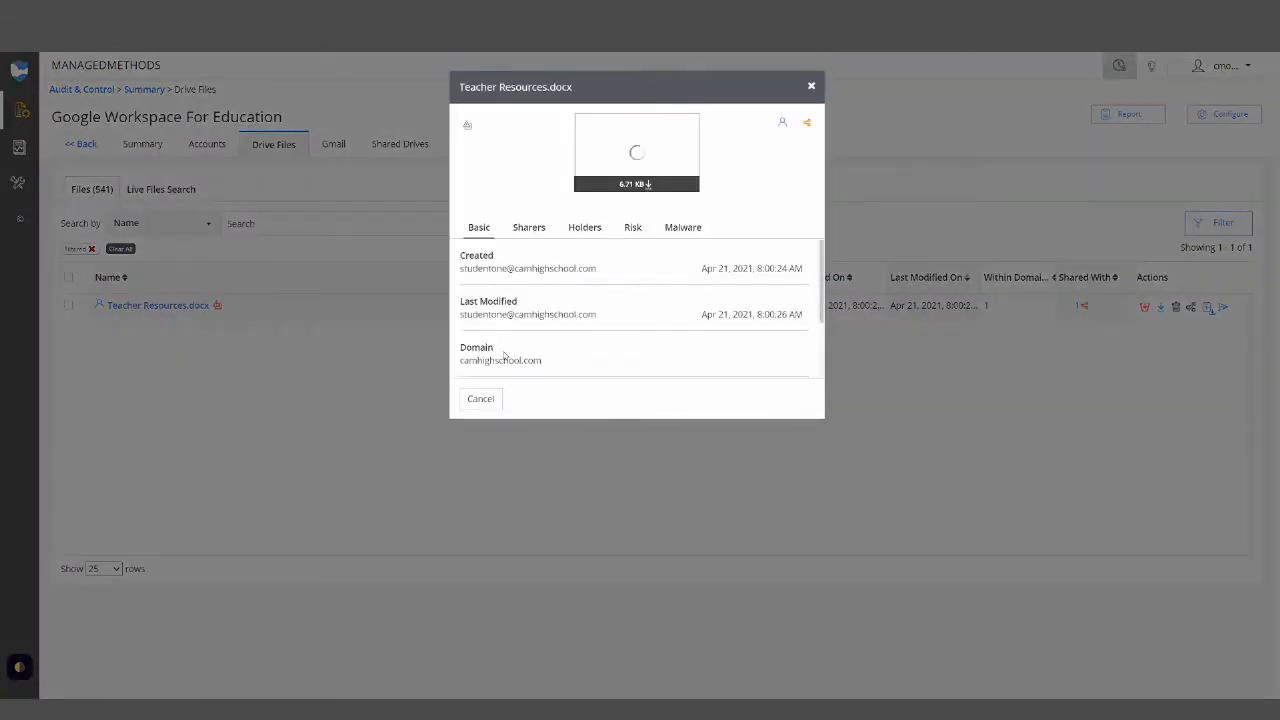
click(530, 228)
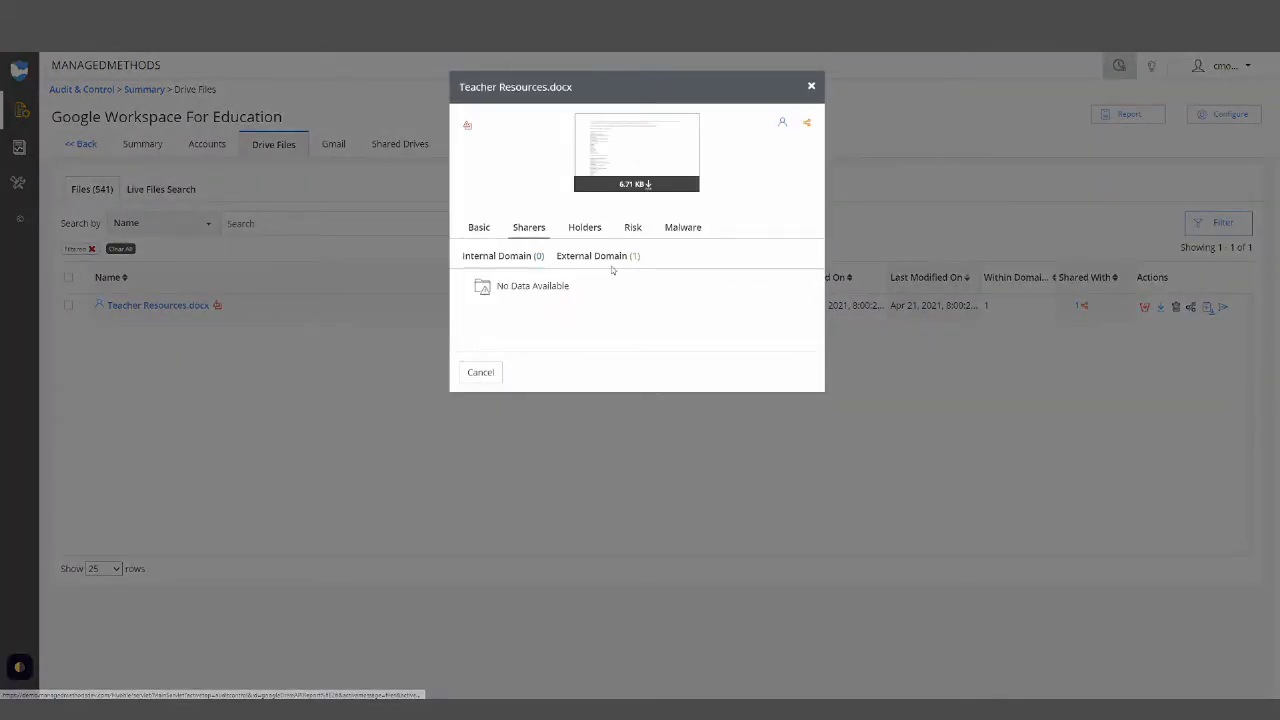
click(584, 228)
click(633, 228)
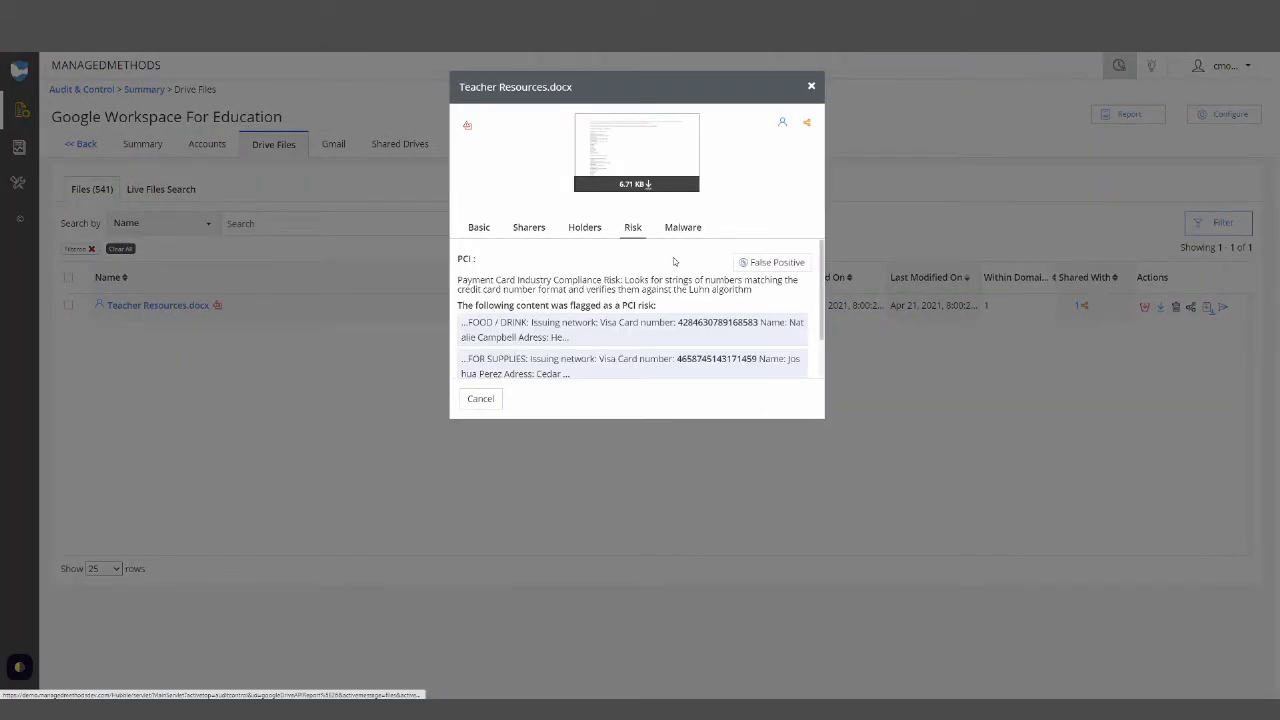
click(811, 86)
click(1207, 307)
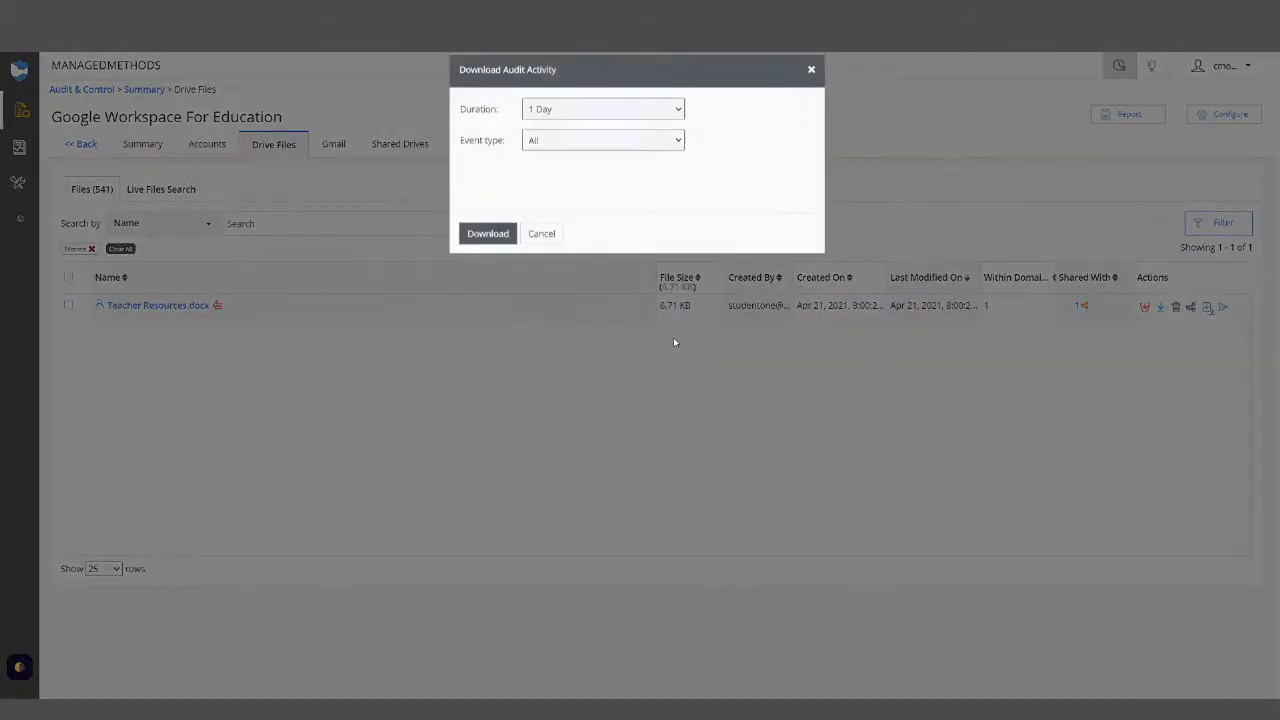
Check the Duration and Event type choices, keep All, close the dialog and return to Risks.
click(622, 158)
click(620, 126)
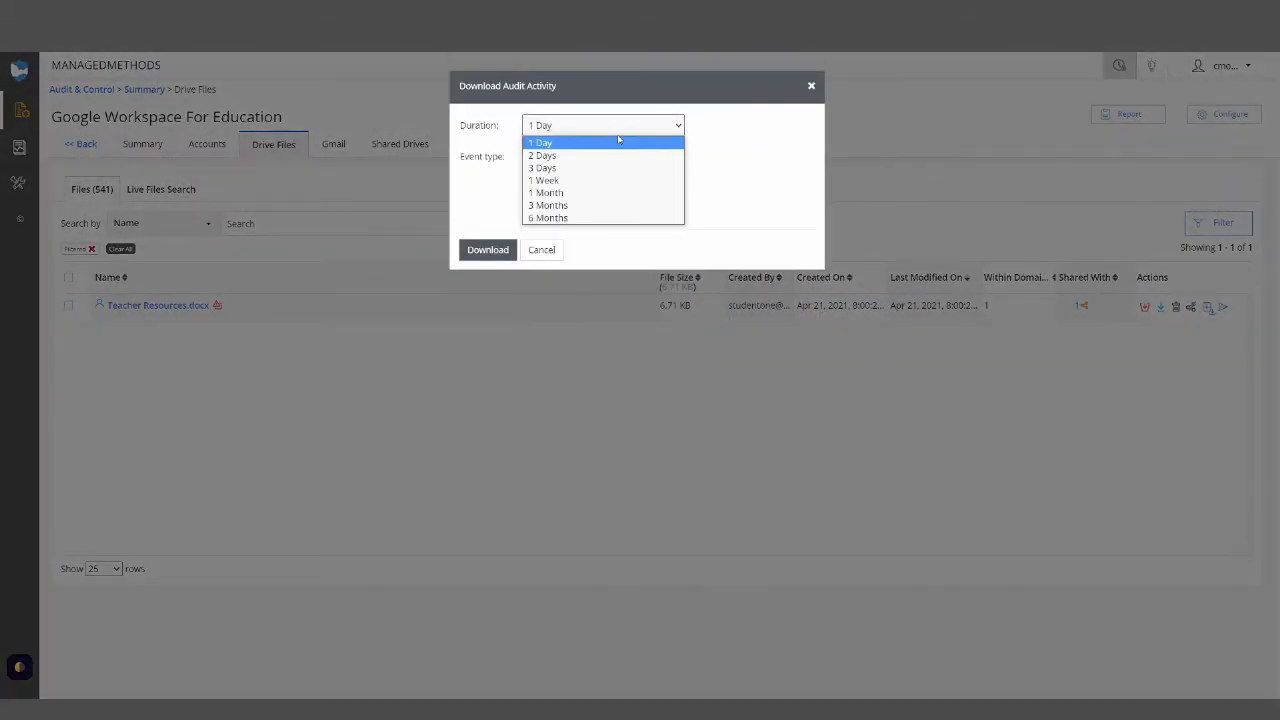
click(660, 158)
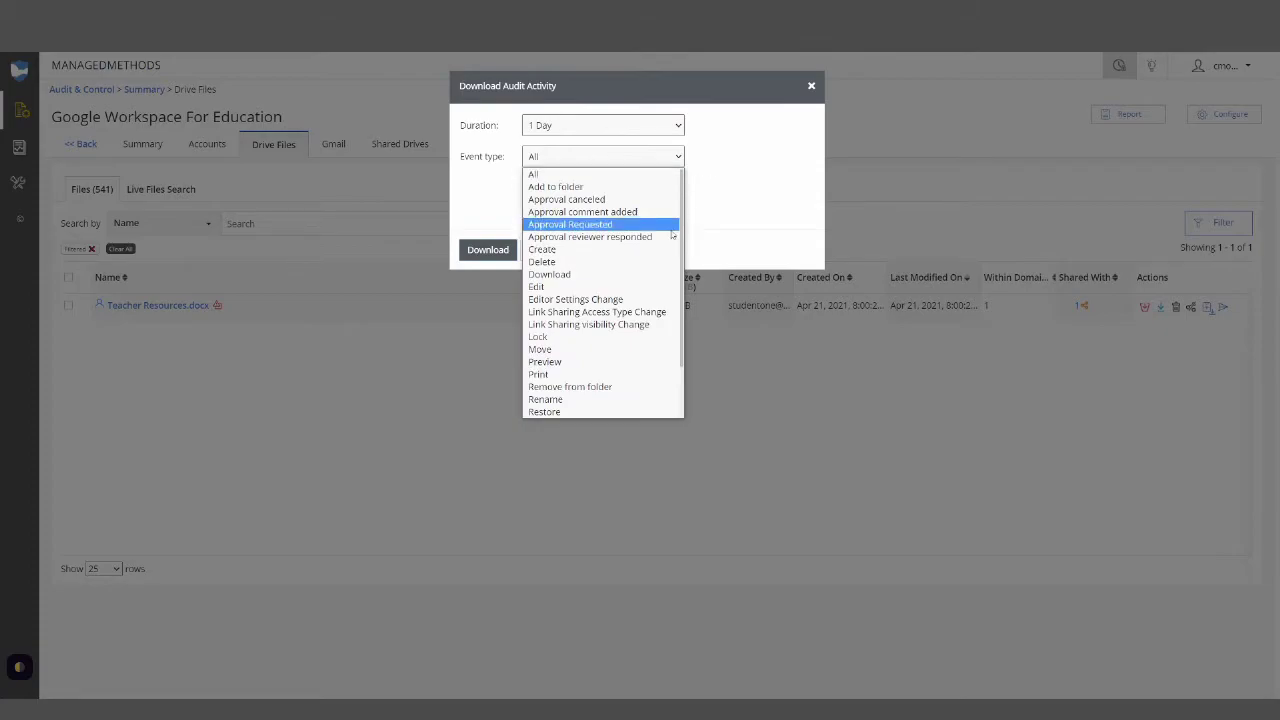
click(715, 187)
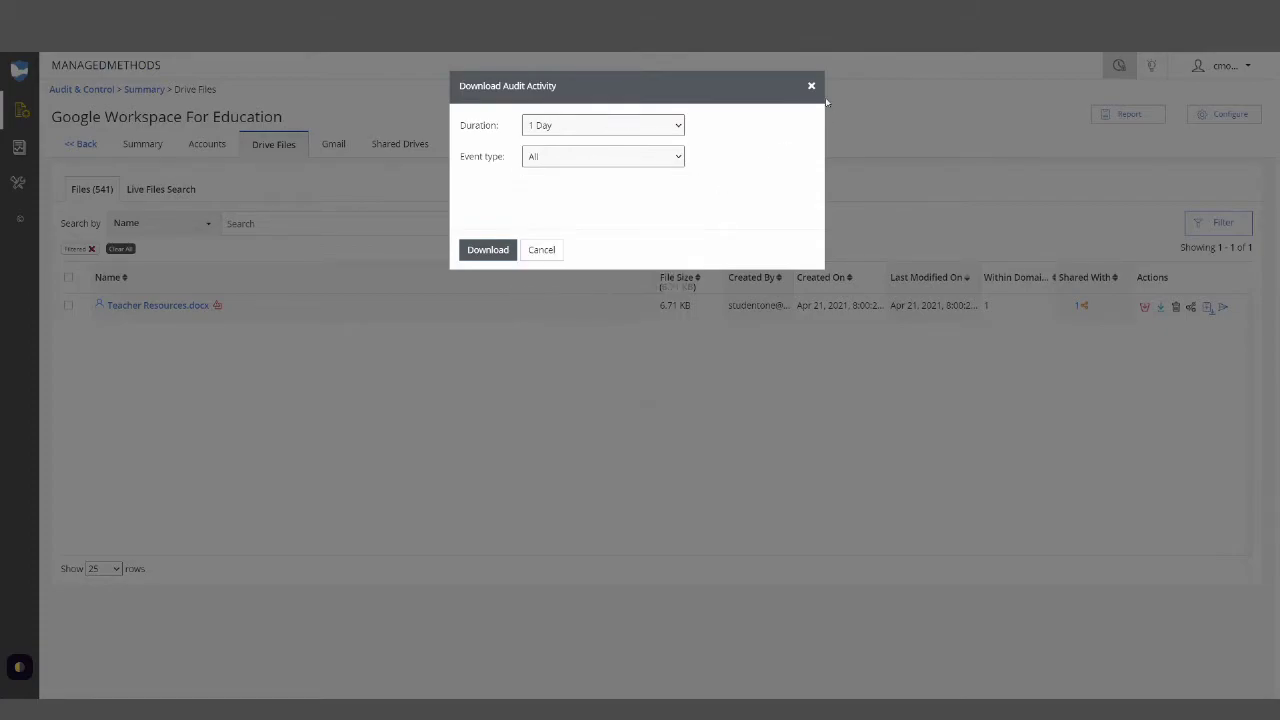
click(811, 86)
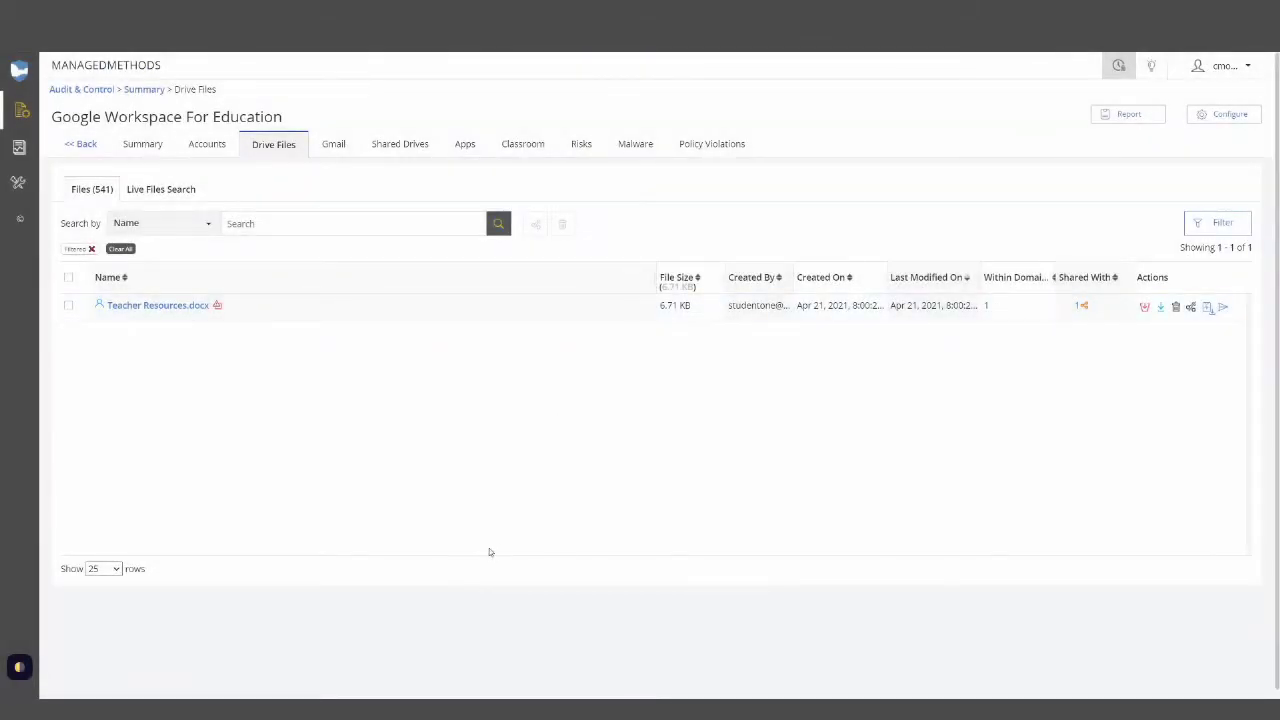
click(580, 148)
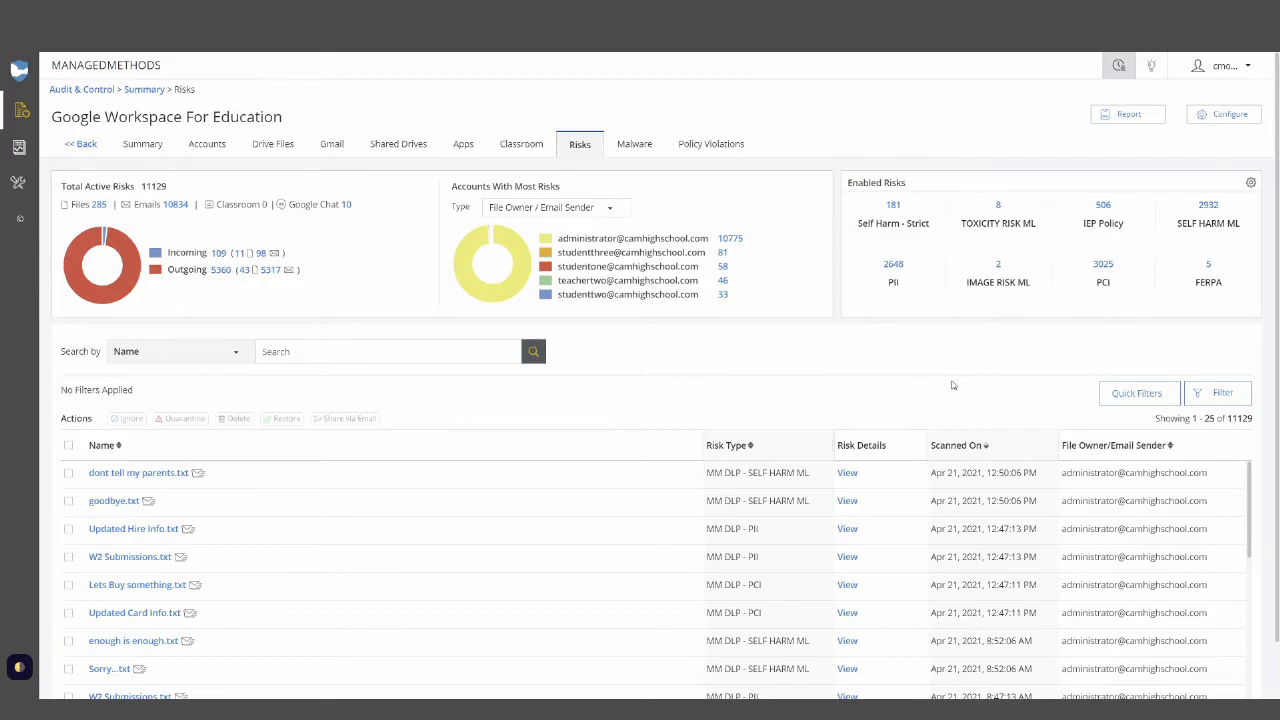
Show the 2648 PII risks, try the emails-sent-outside-domain quick filter, then clear it.
click(893, 266)
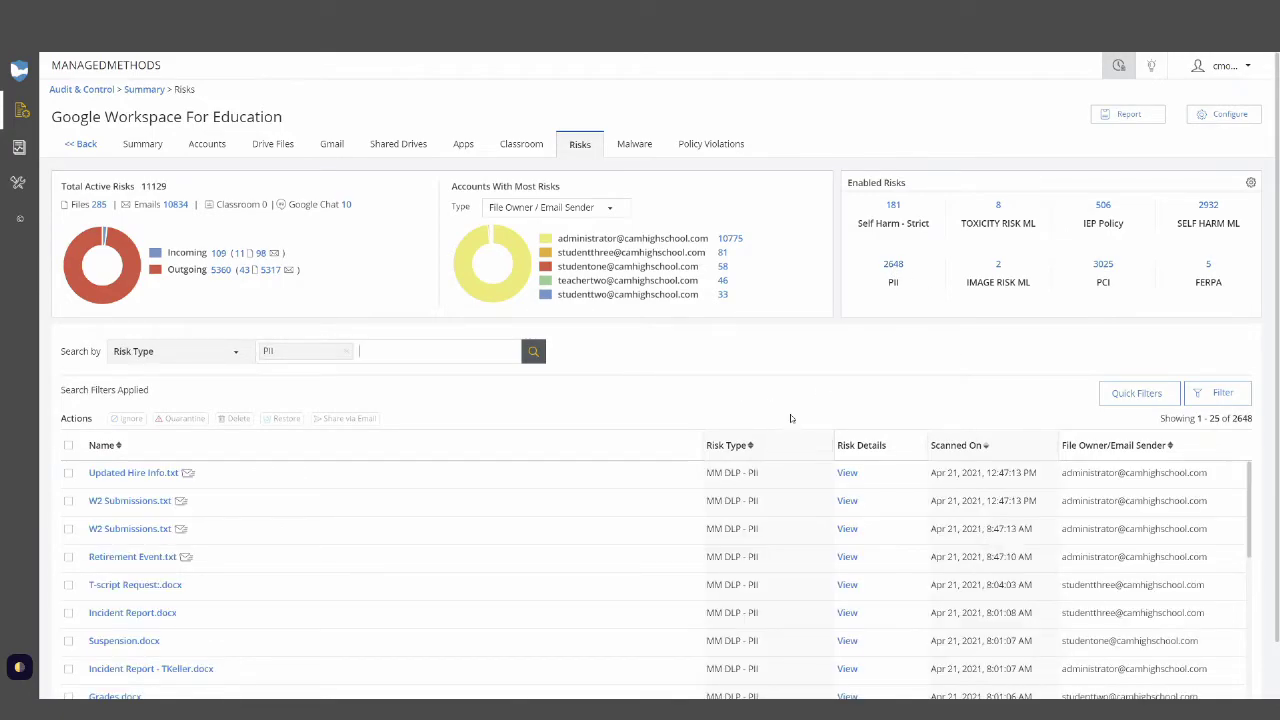
click(1134, 393)
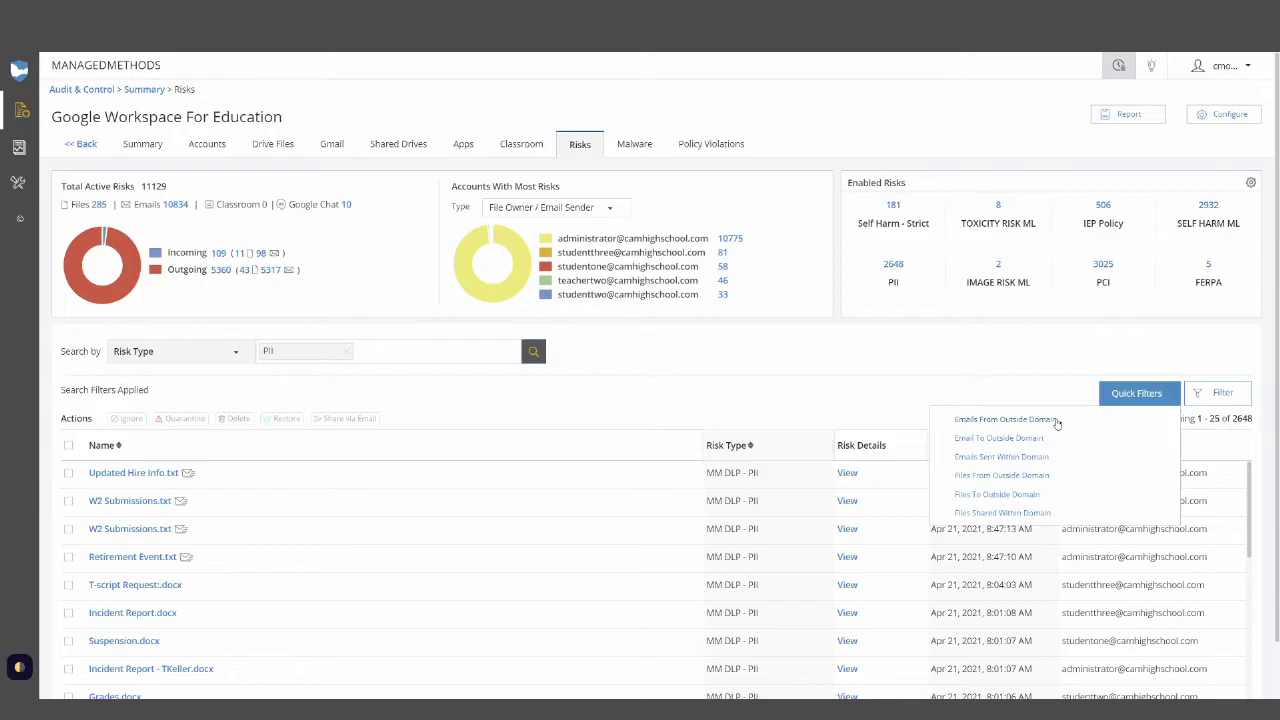
click(1029, 439)
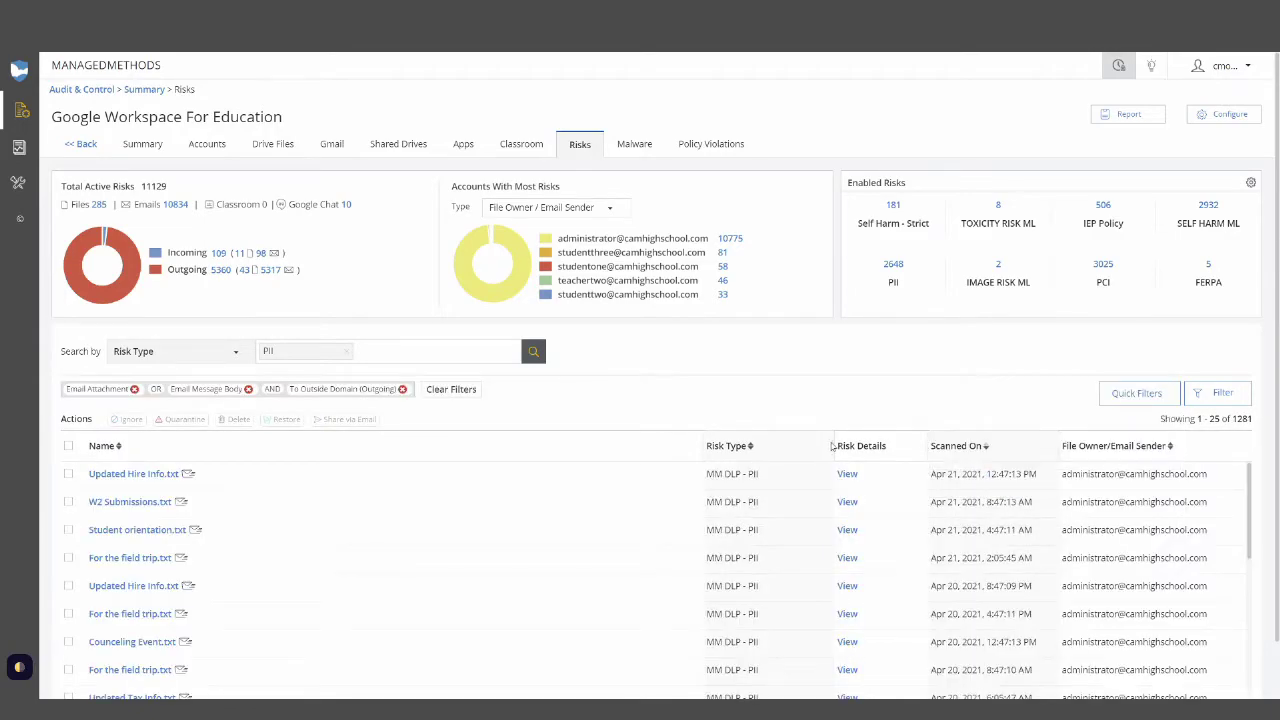
click(457, 392)
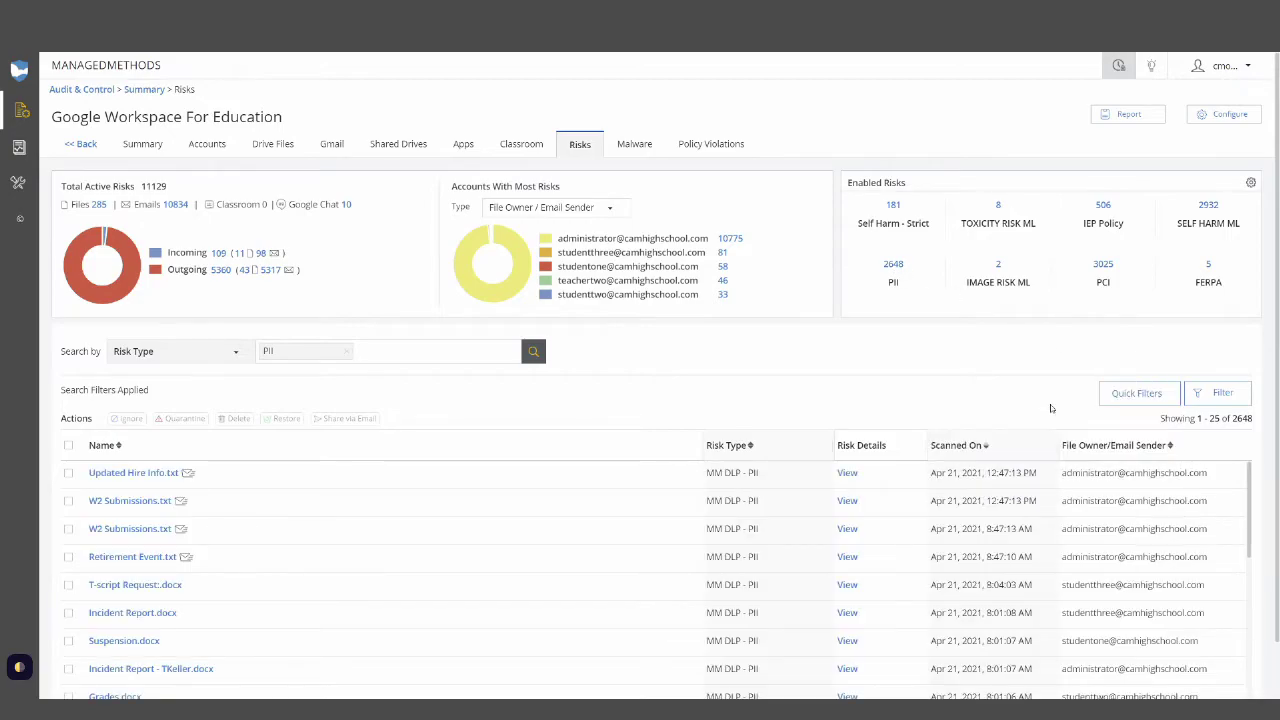
Try the files-shared-outside-domain quick filter, clear it, and open Policy Violations.
mouse_move(1106, 398)
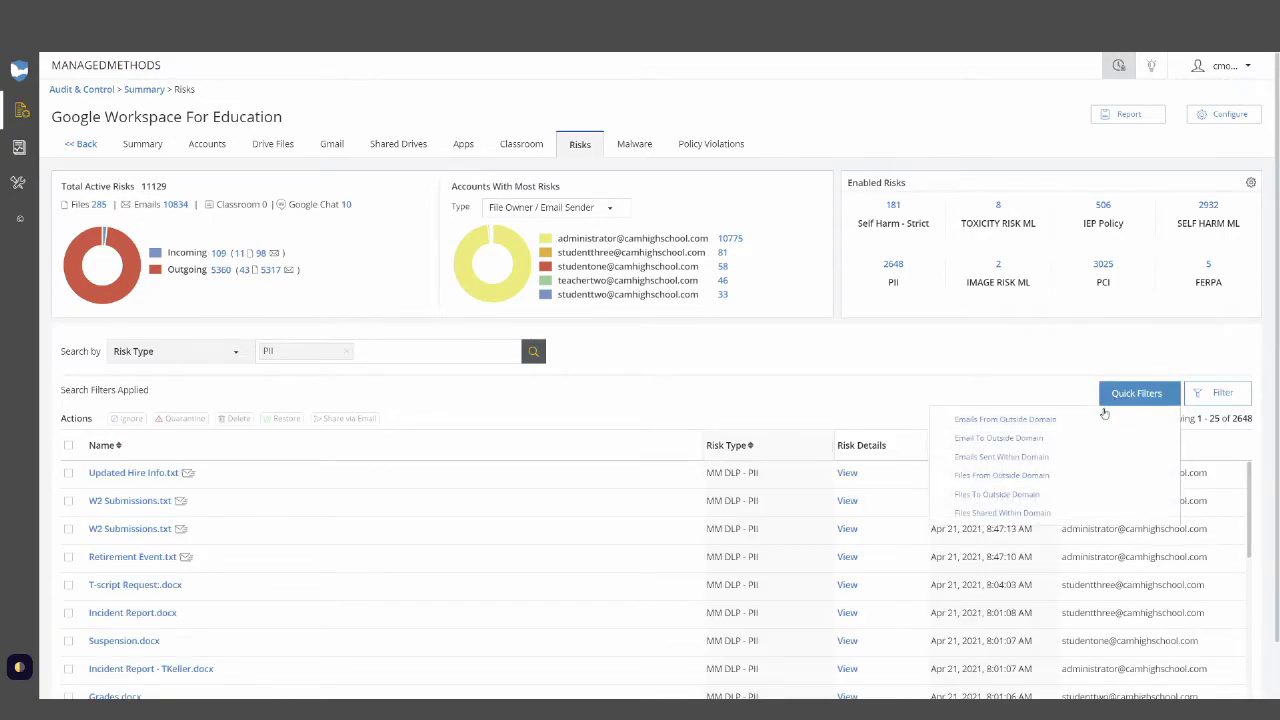
click(1040, 496)
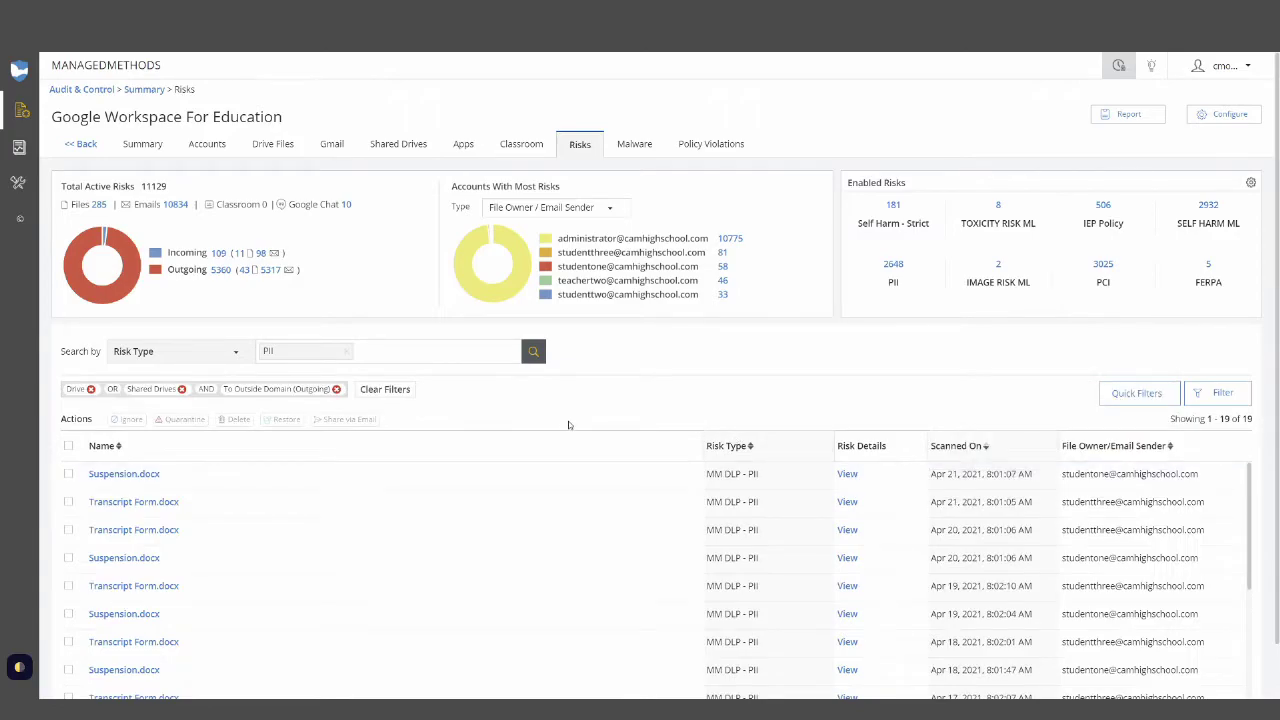
click(400, 390)
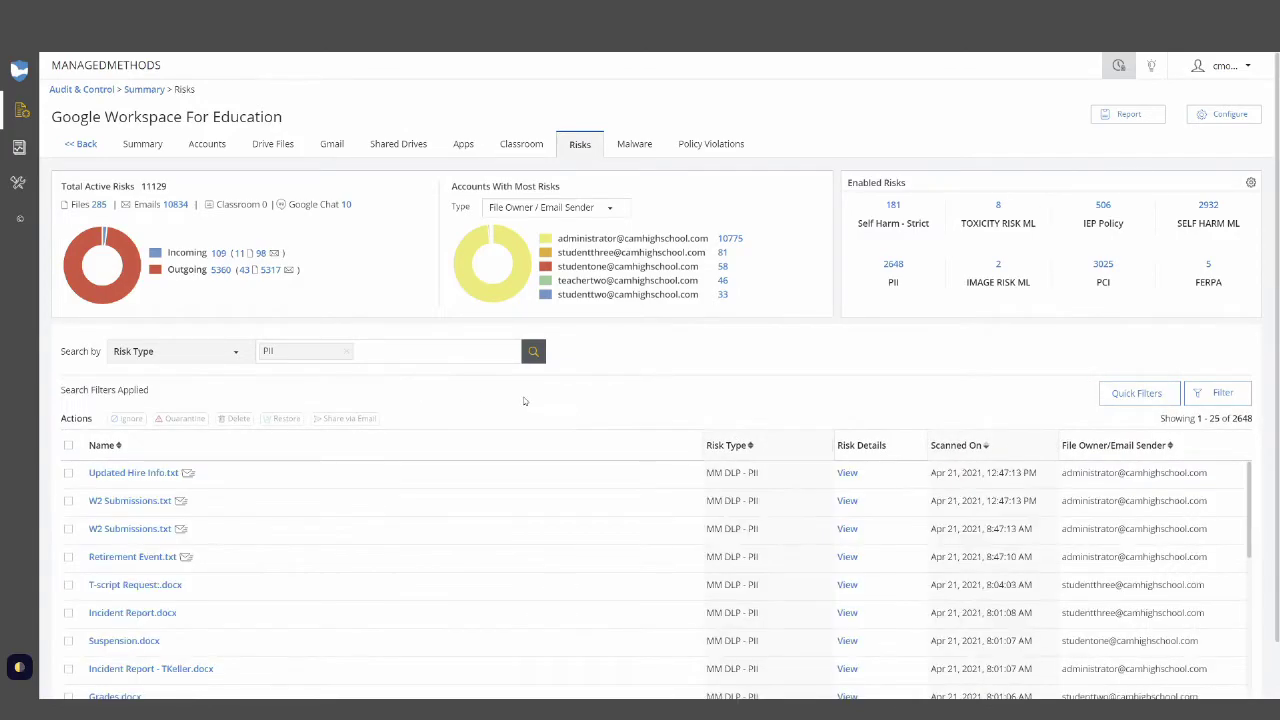
click(700, 144)
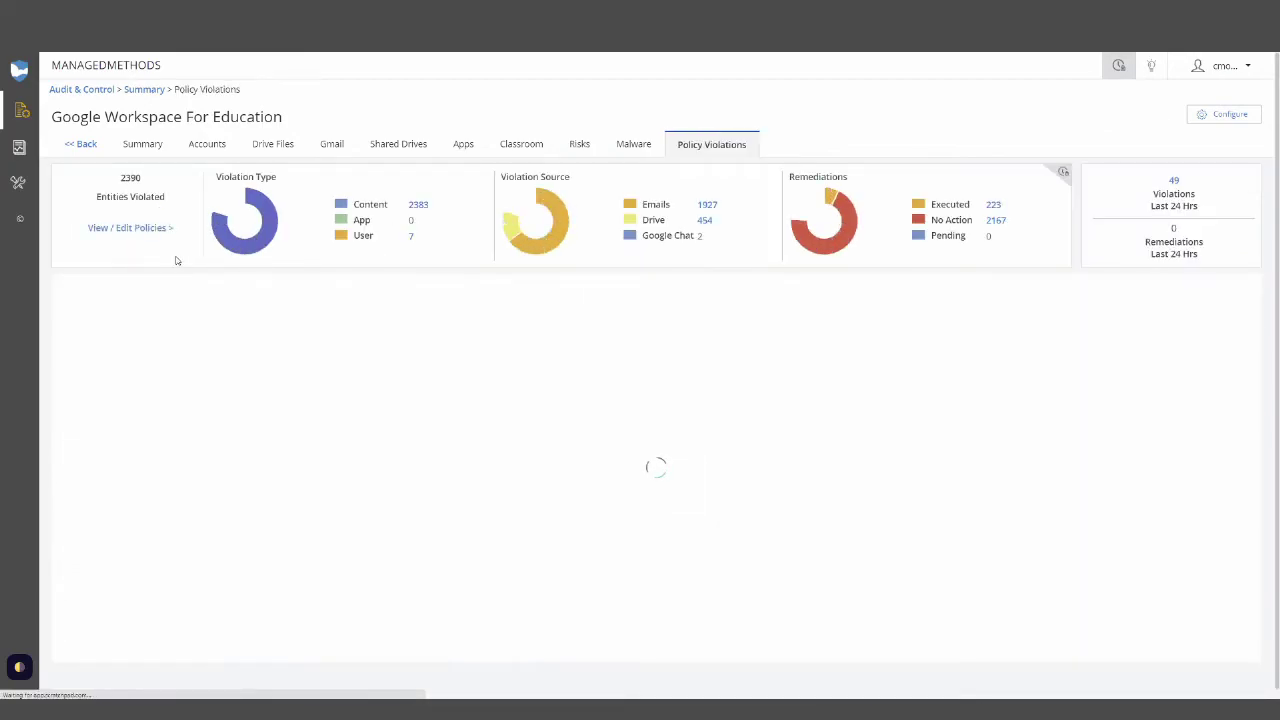
Review the leaving-organization policy's Drive remediation in Camhighschool_Policies_2, leave it at None, and go back.
click(150, 228)
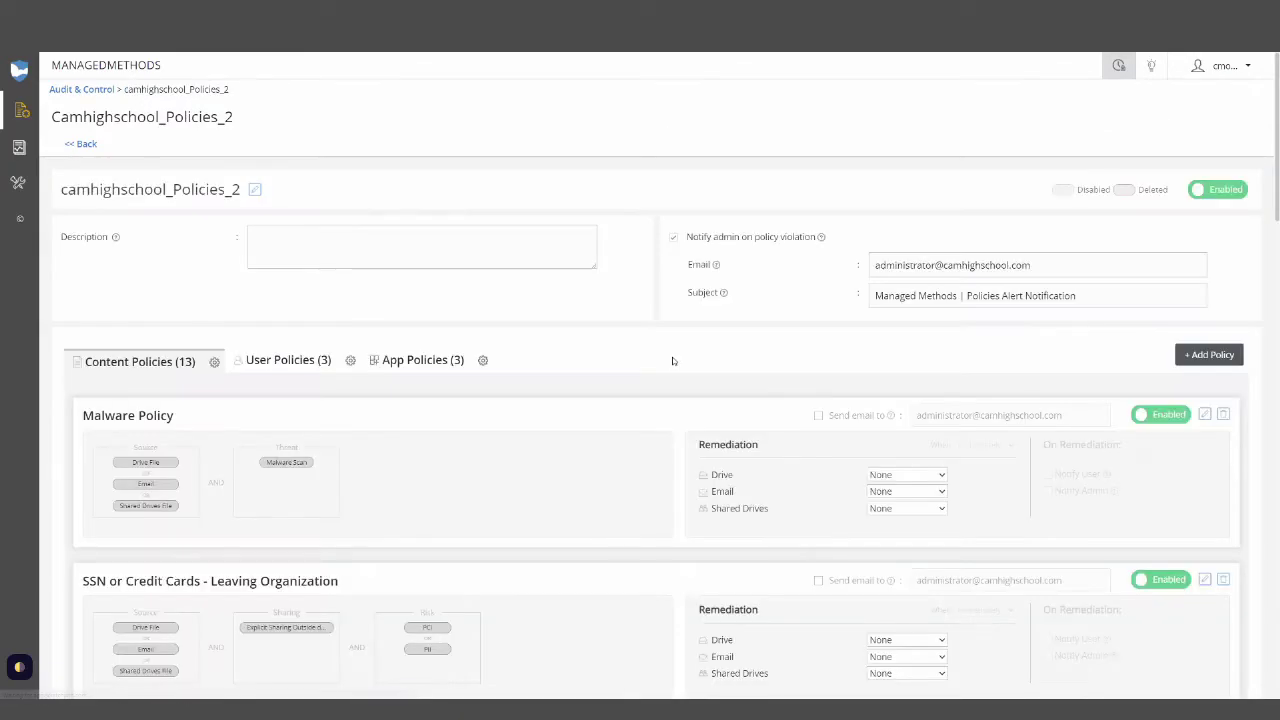
scroll(674, 362, down, 3)
click(897, 440)
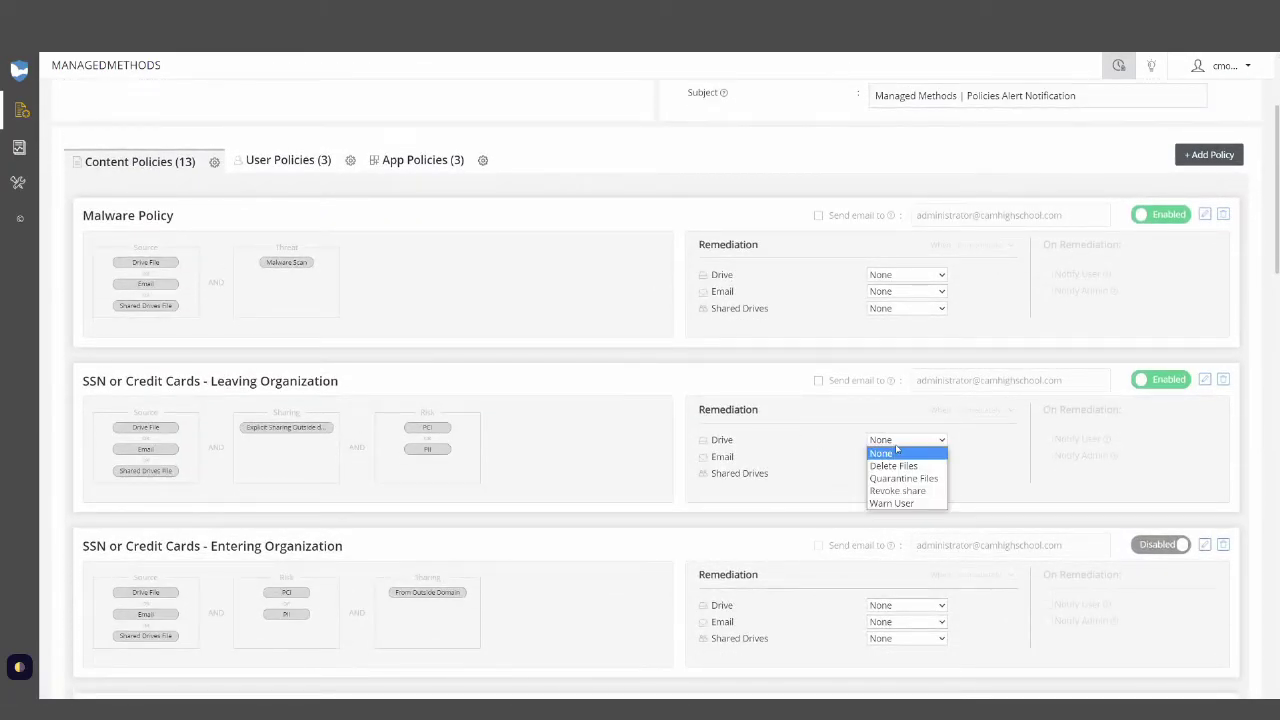
click(843, 437)
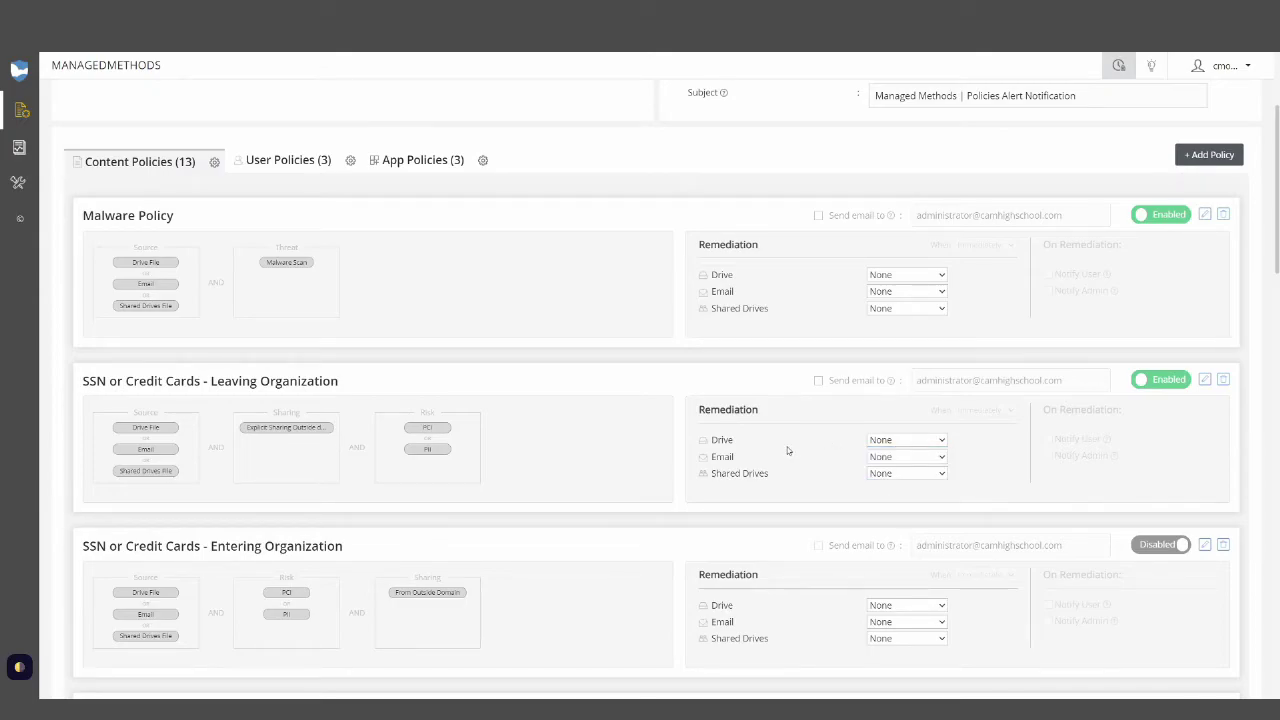
scroll(422, 408, up, 3)
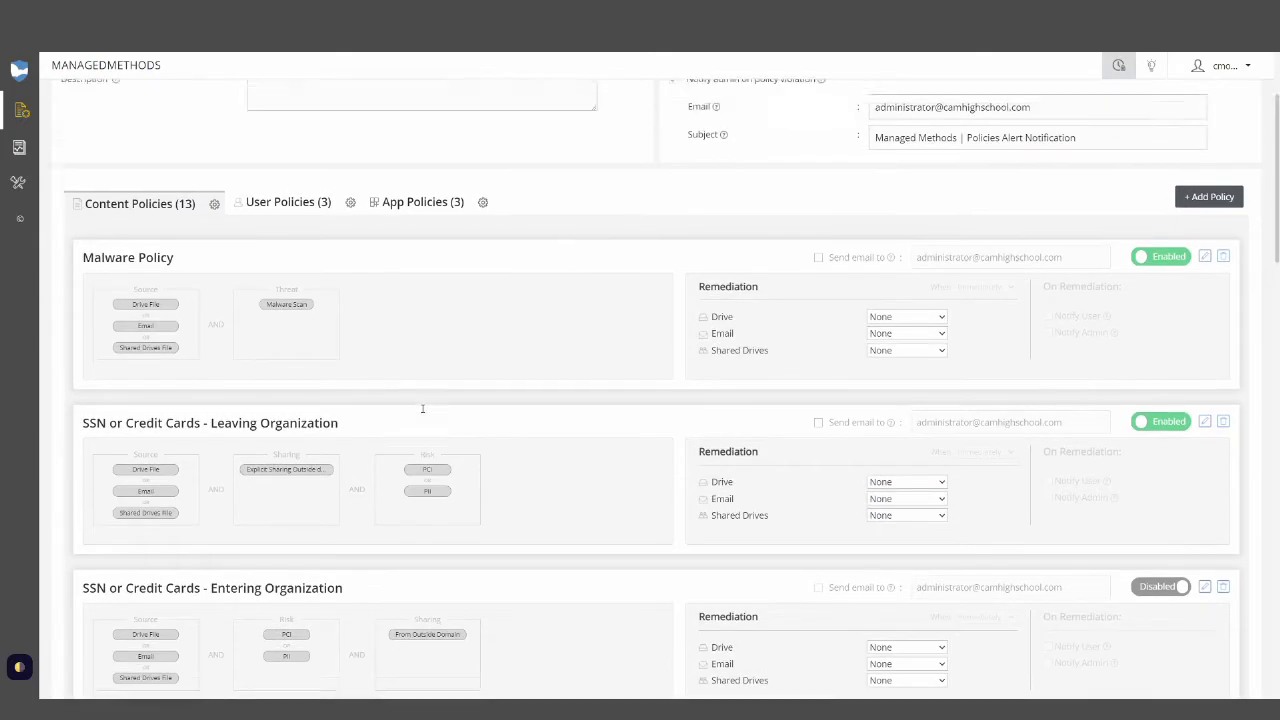
click(82, 143)
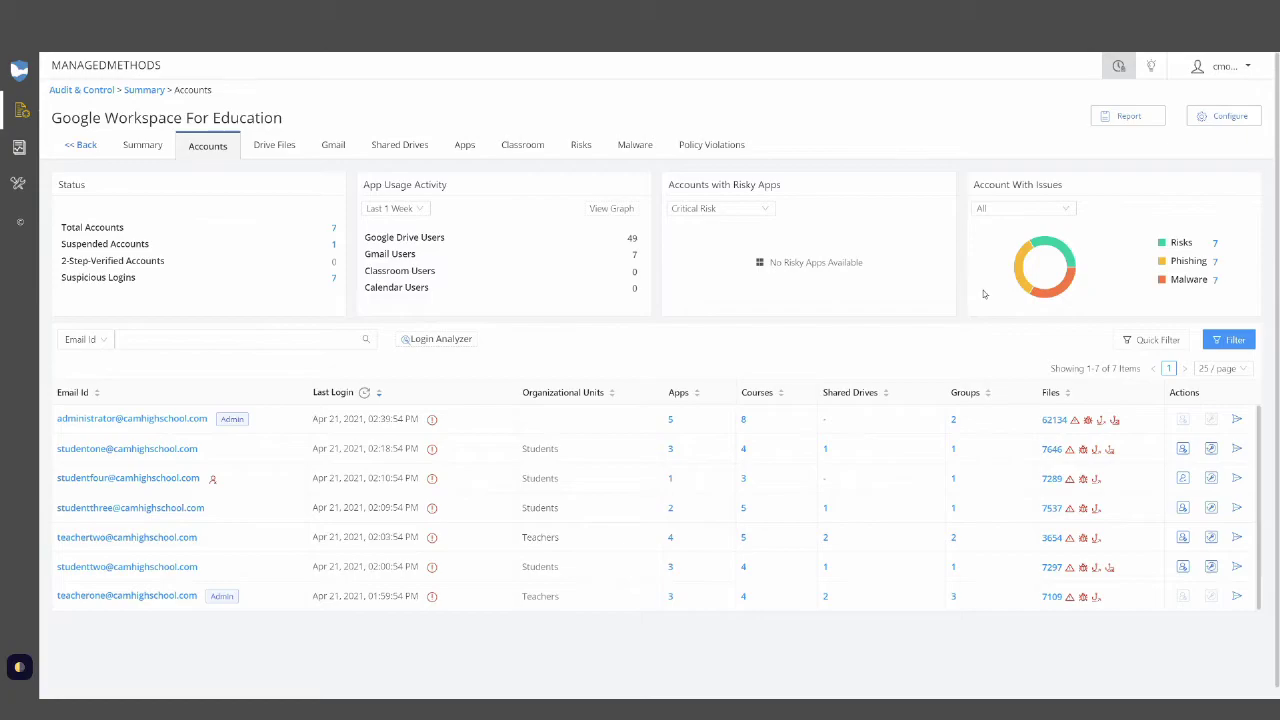
Check the account audit download's activity types and duration, keep 1 Day, and dismiss it.
click(1112, 121)
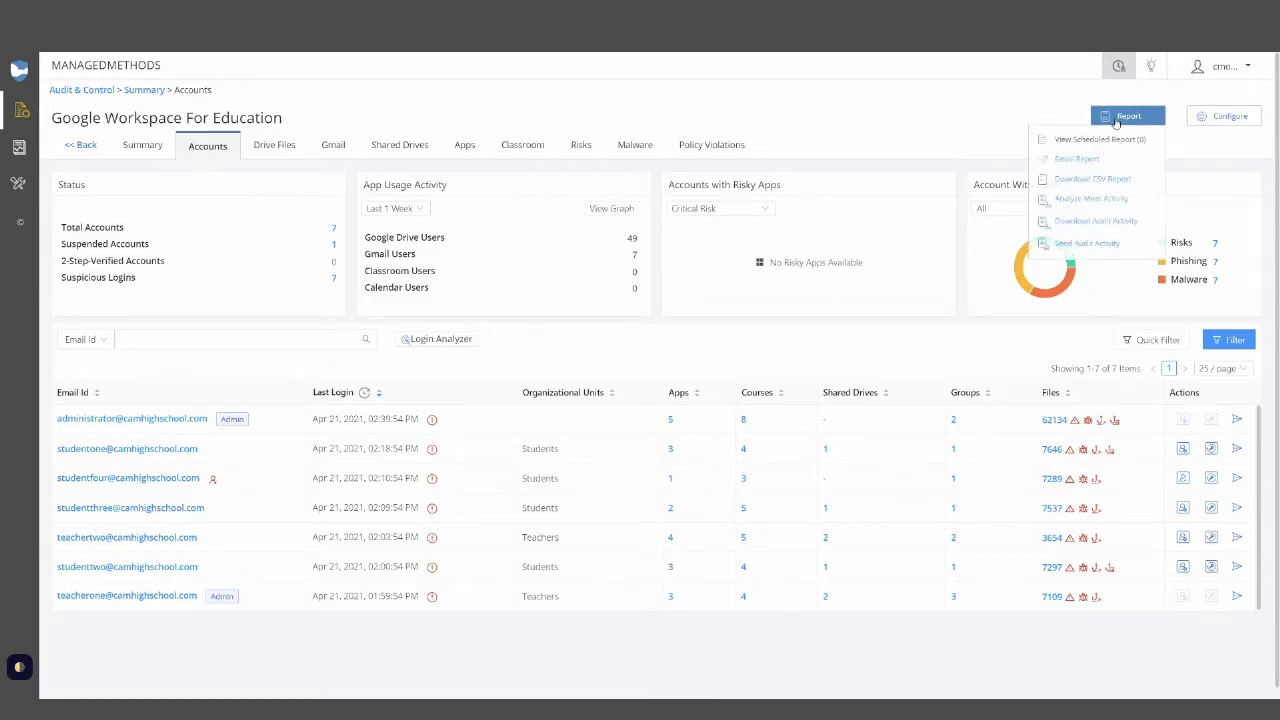
click(1092, 220)
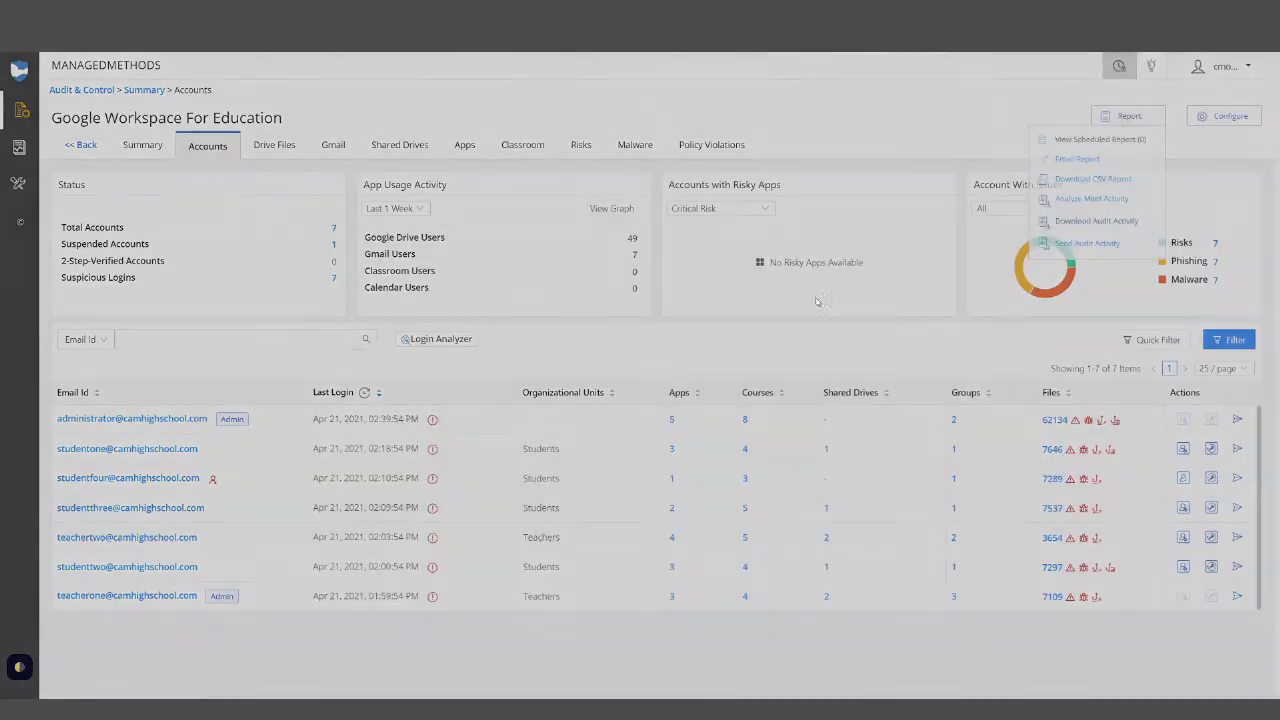
click(620, 162)
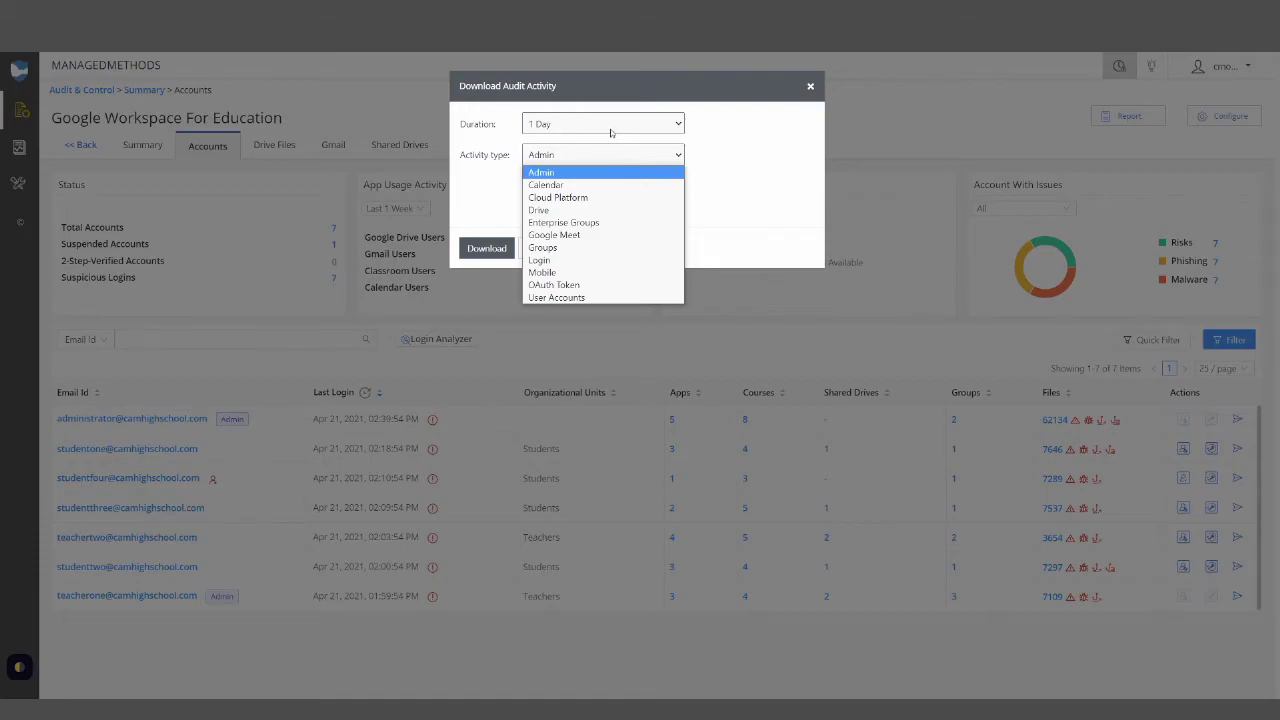
click(613, 133)
click(755, 133)
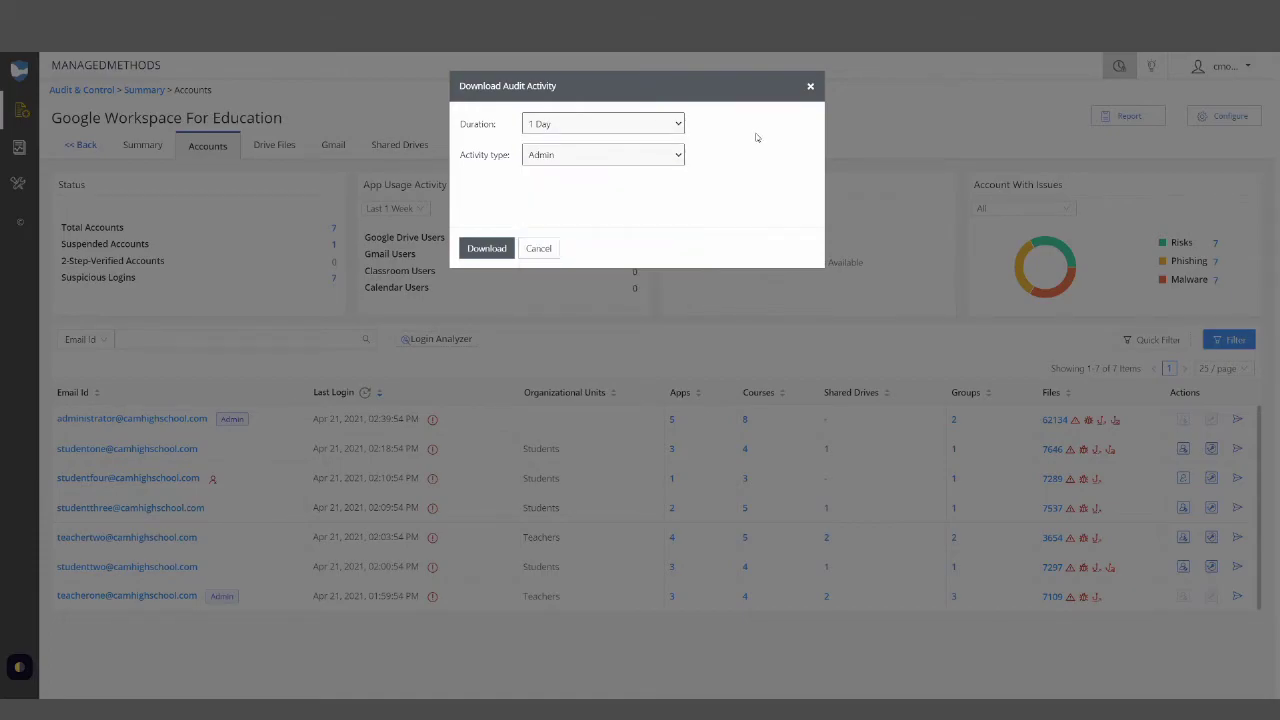
click(810, 88)
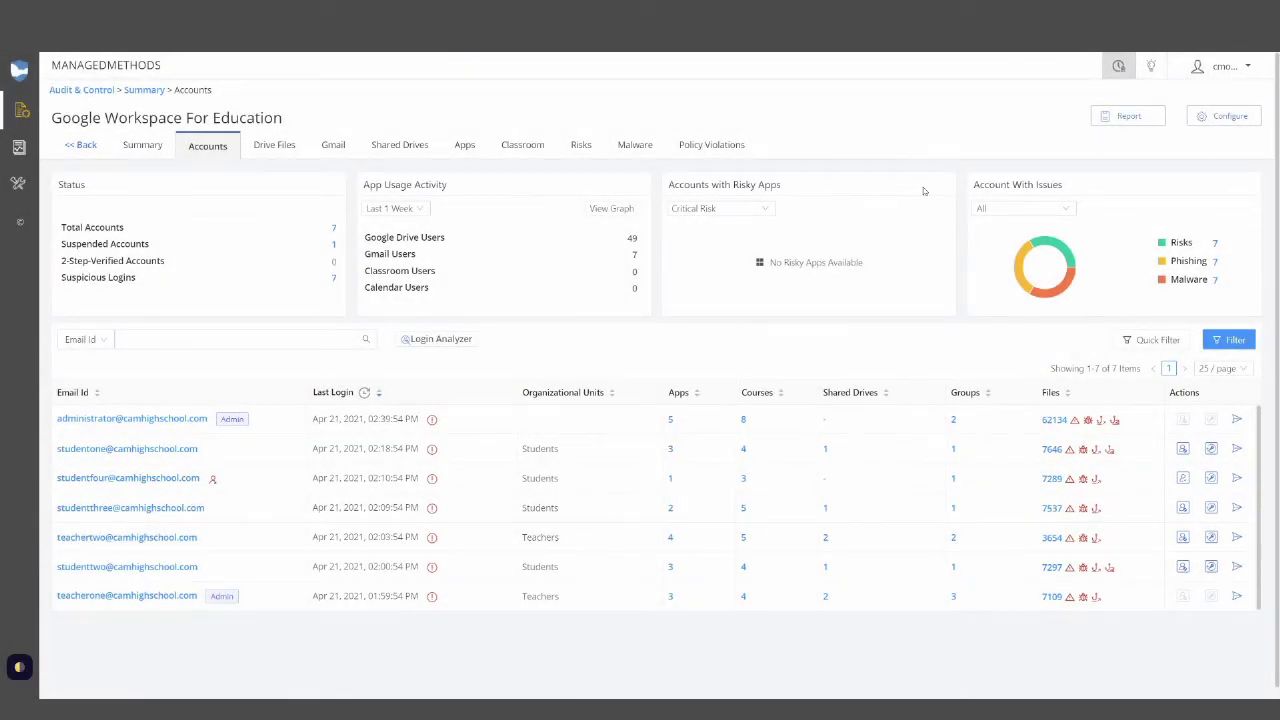
Reopen and close the Report options, then open a teacher account's details.
click(1122, 117)
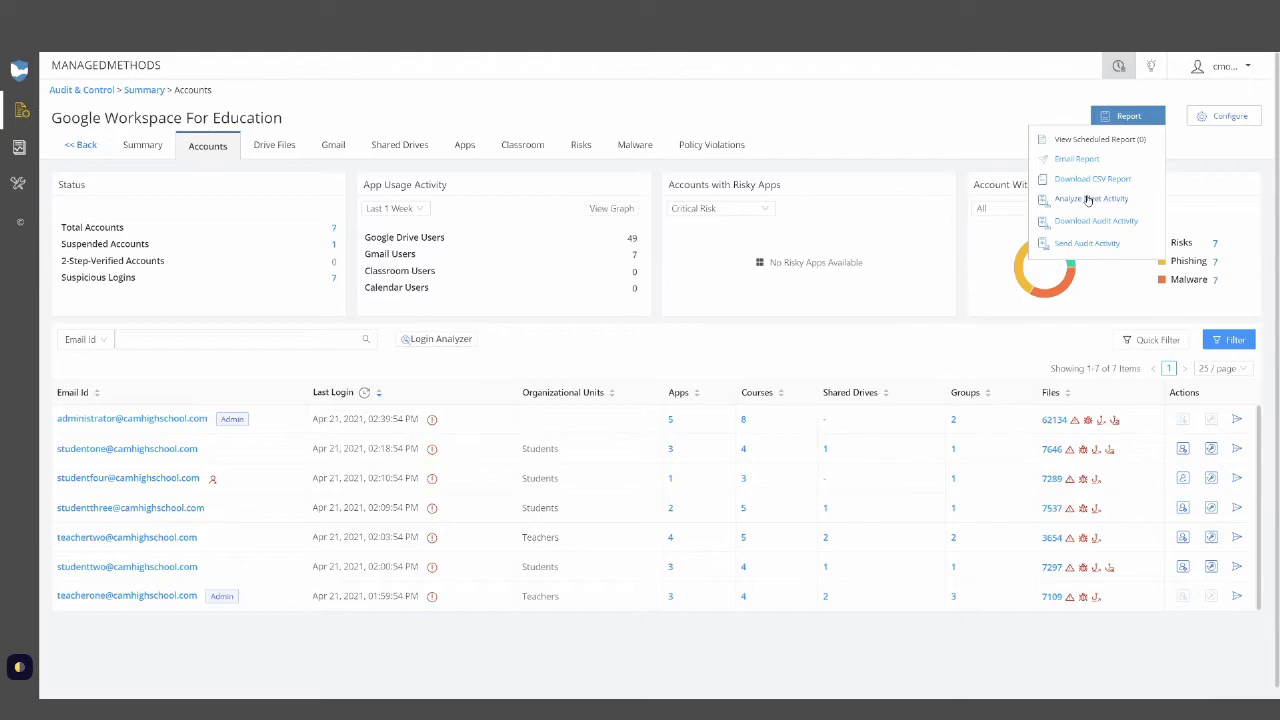
click(1125, 114)
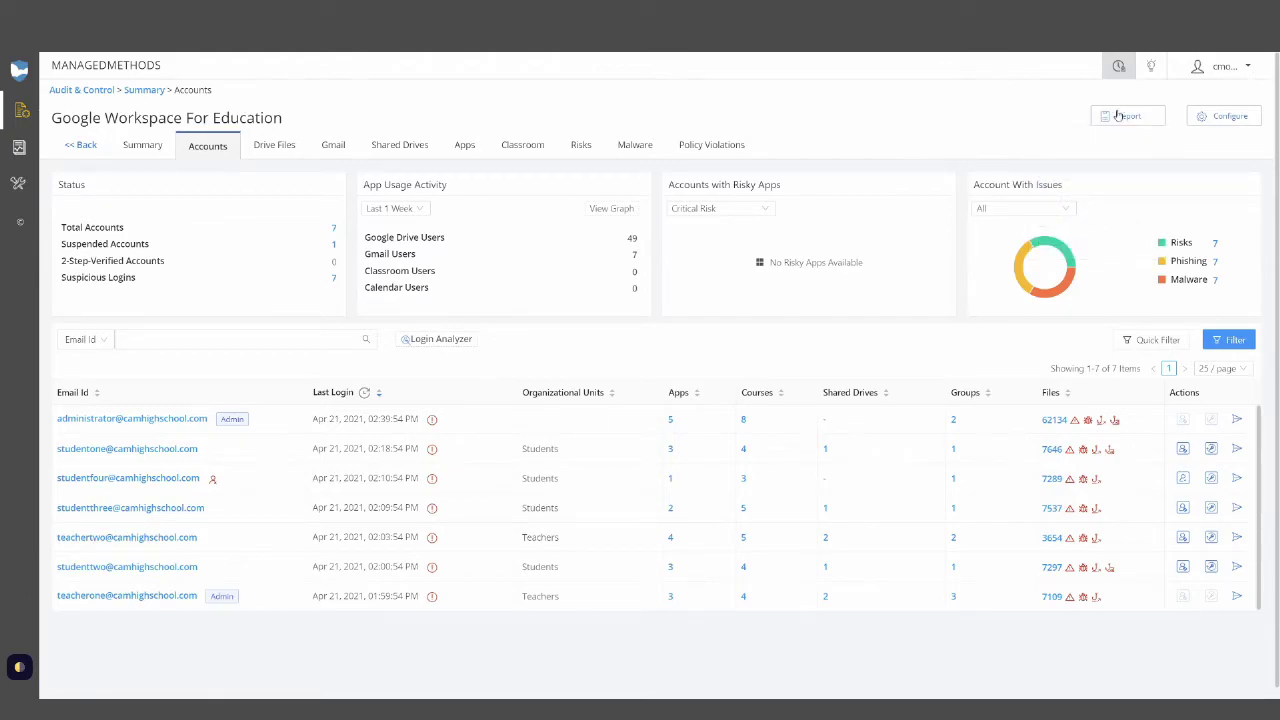
click(1125, 115)
click(900, 147)
click(167, 540)
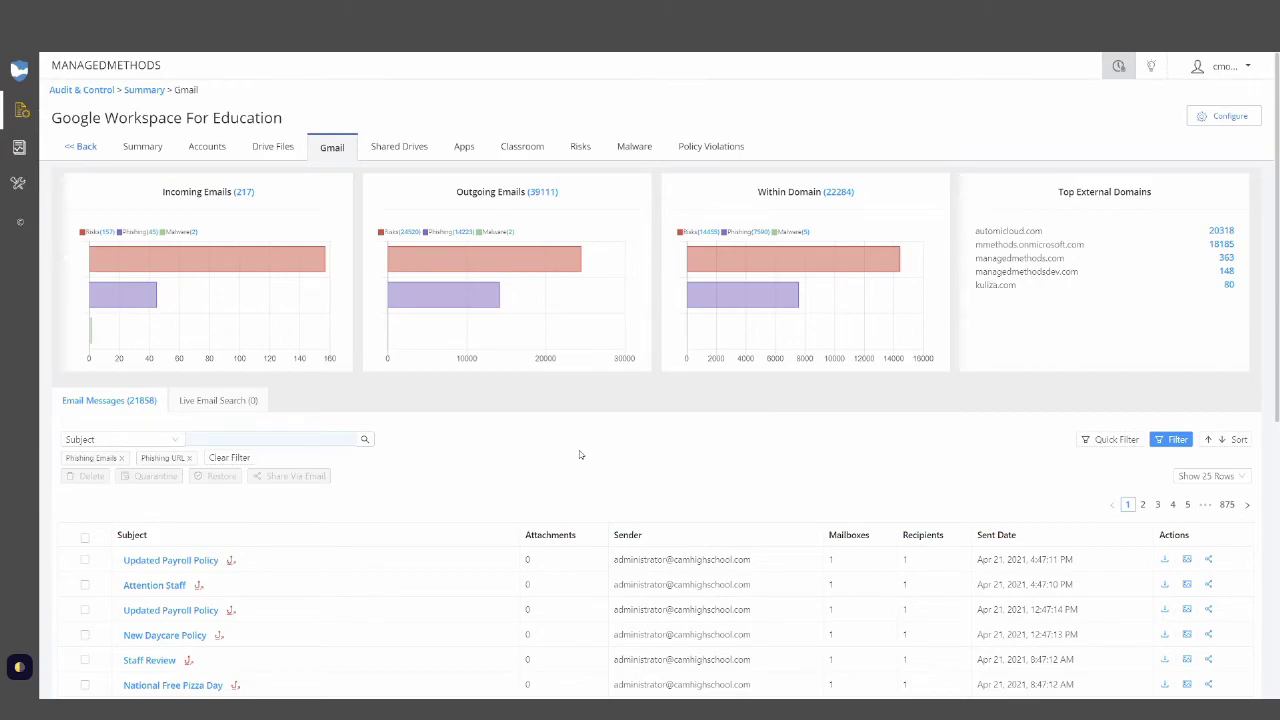
Inspect the Updated Payroll Policy email's phishing and summary details, then close them.
click(231, 560)
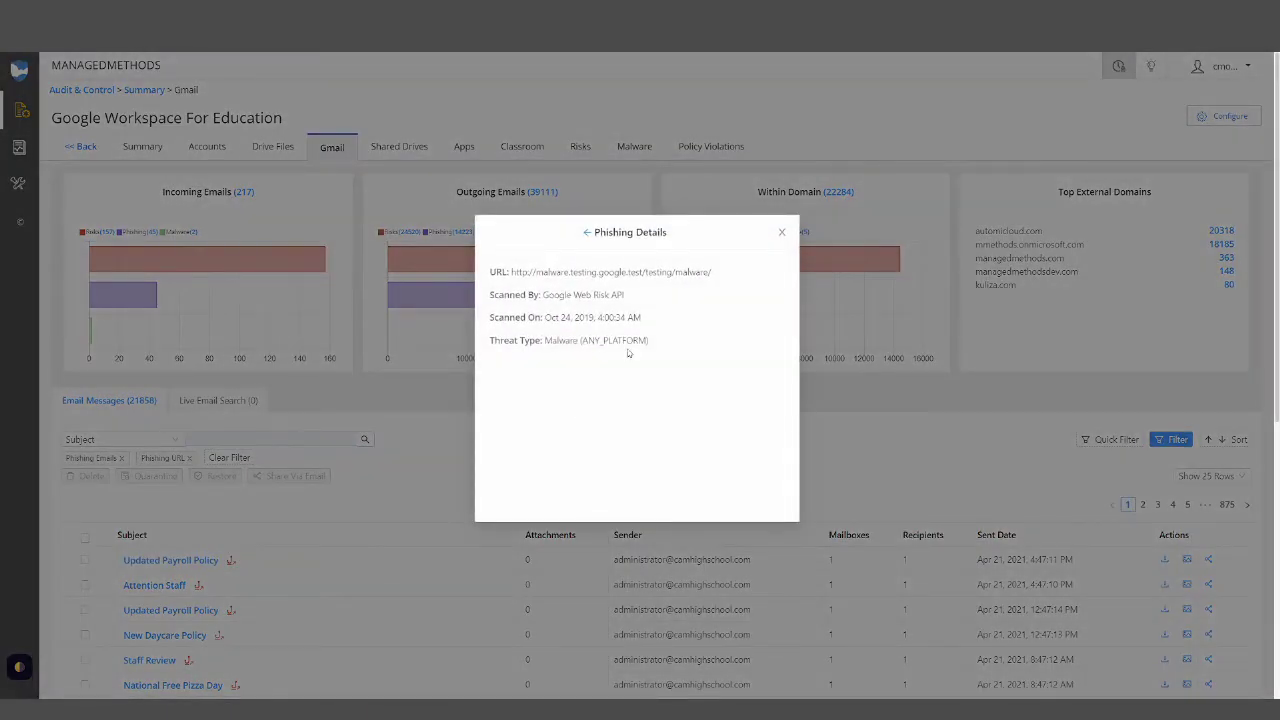
click(587, 233)
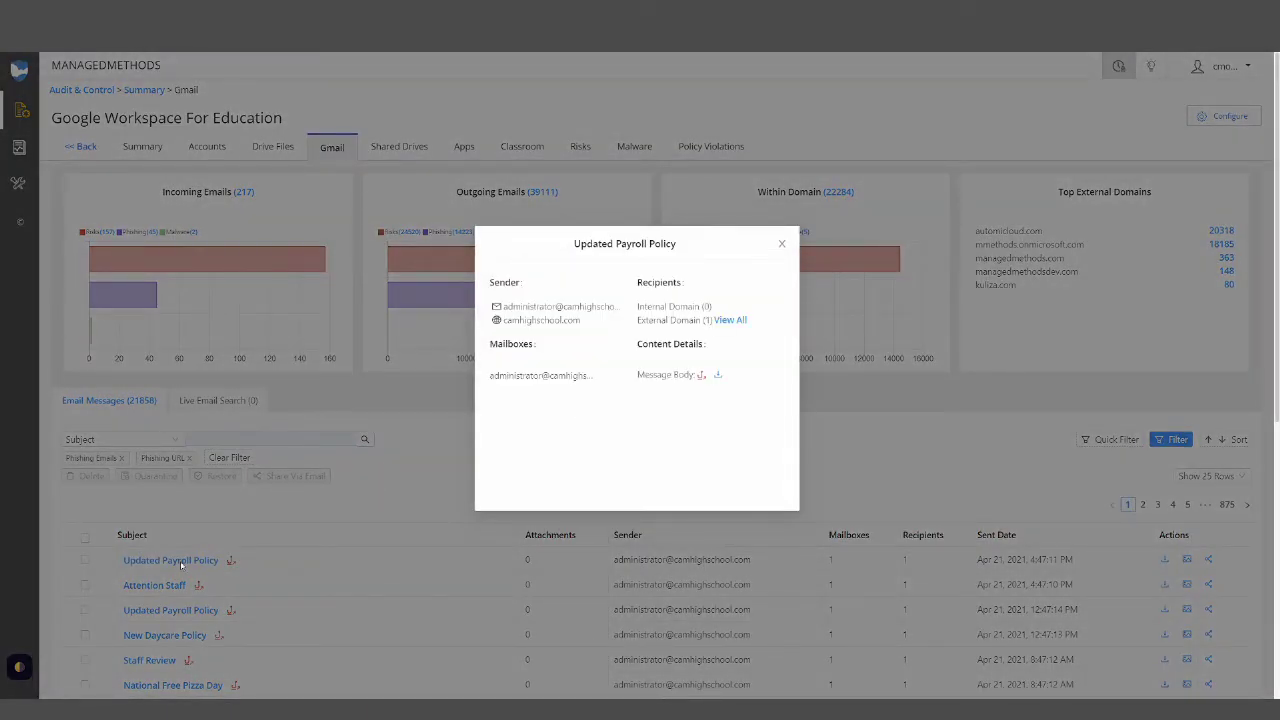
click(181, 564)
click(181, 562)
click(782, 244)
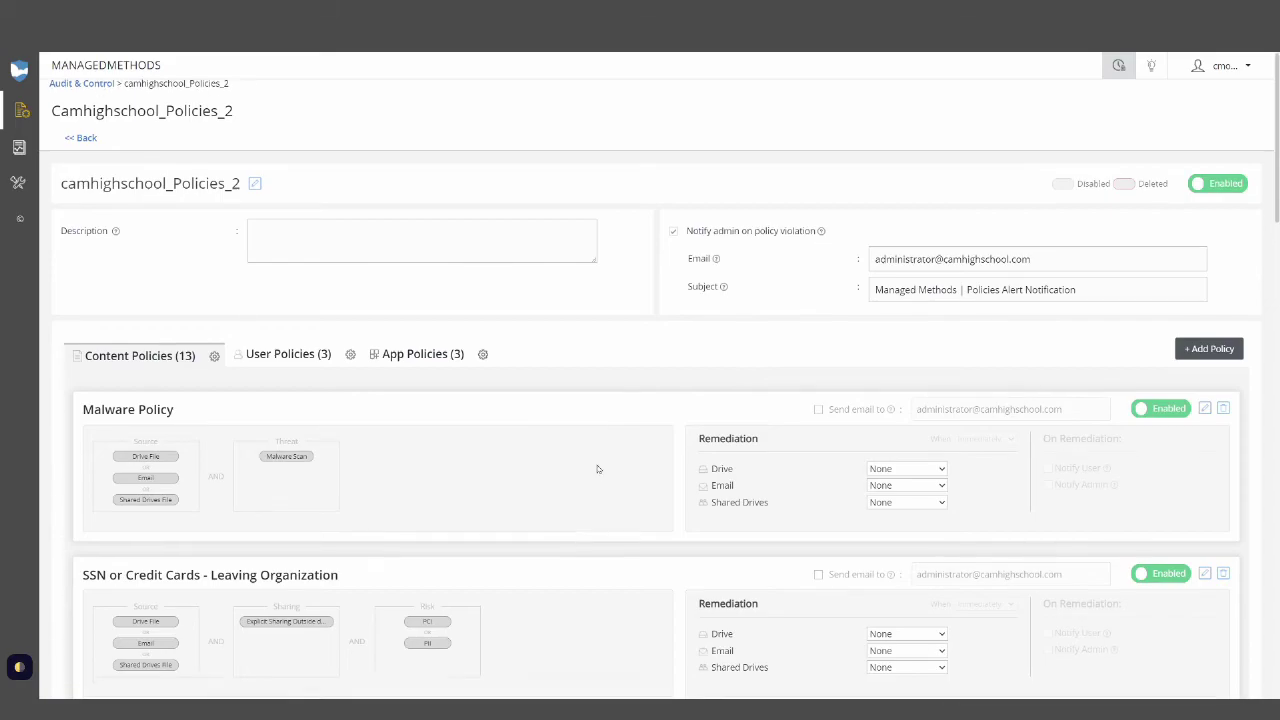
Check the Drive remediation for SSN or Credit Cards - Leaving Organization, leave None, and return.
scroll(600, 472, down, 1)
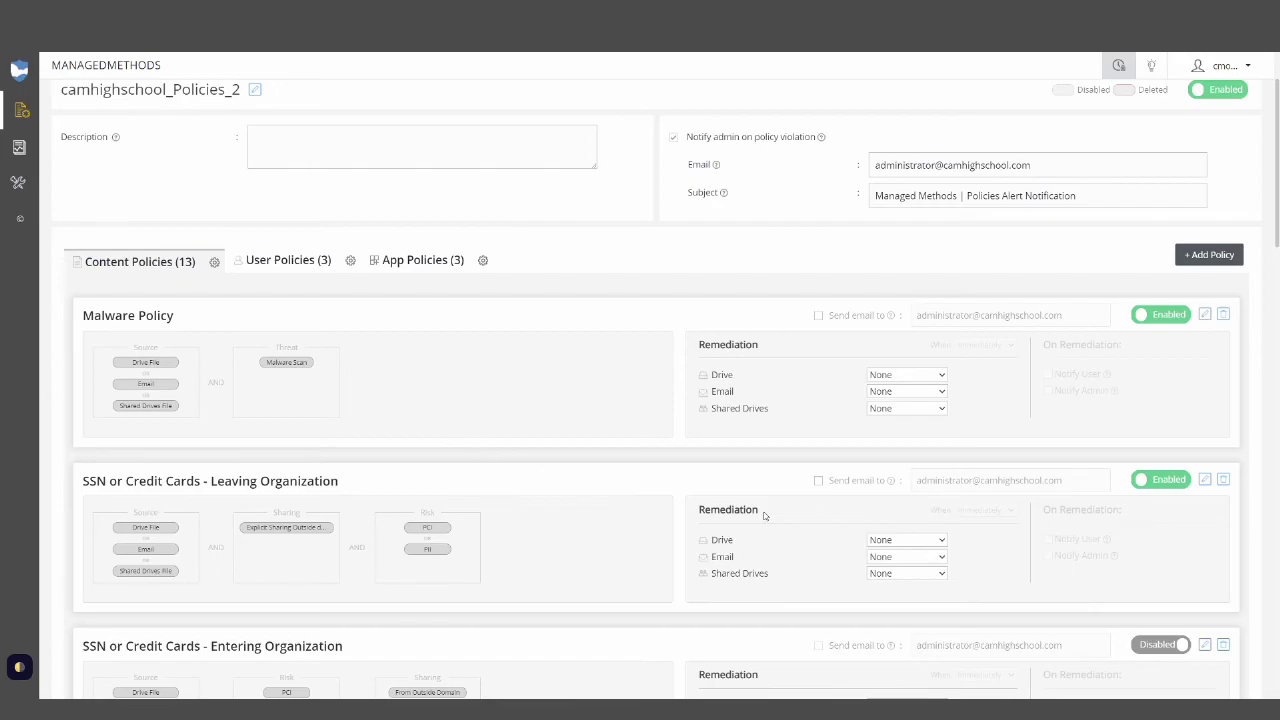
click(902, 533)
click(794, 511)
scroll(617, 500, up, 2)
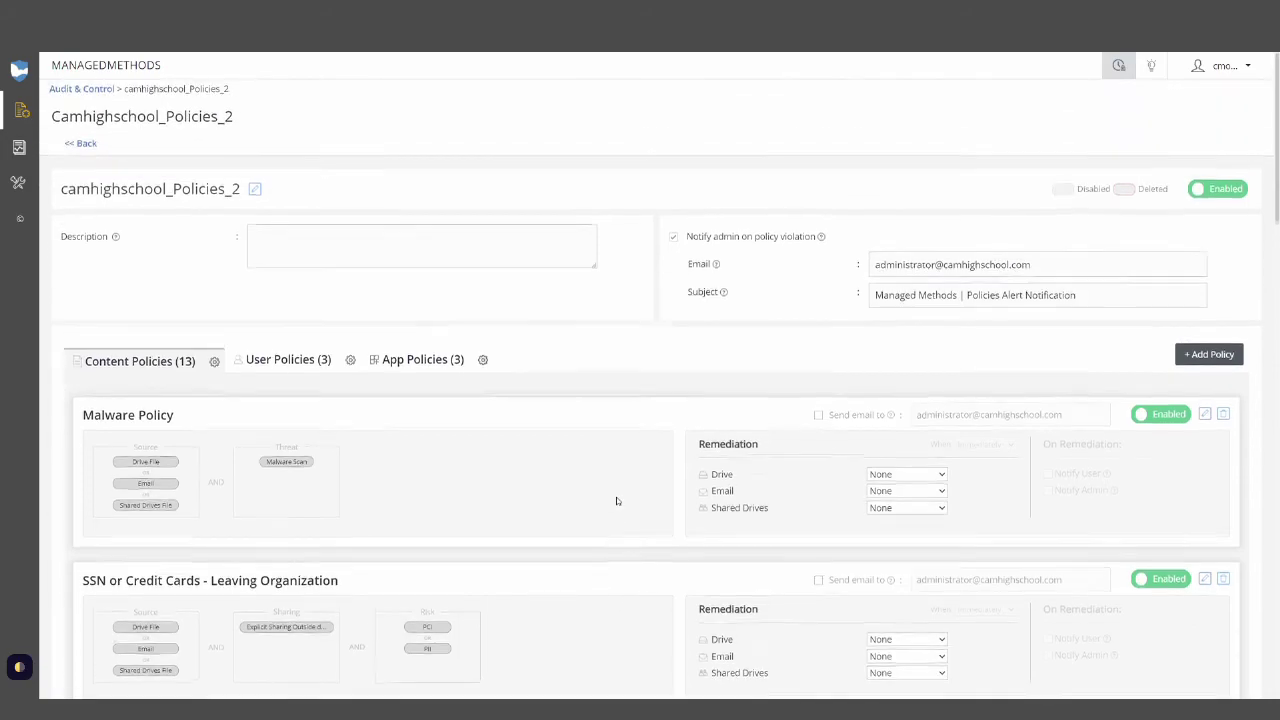
click(82, 144)
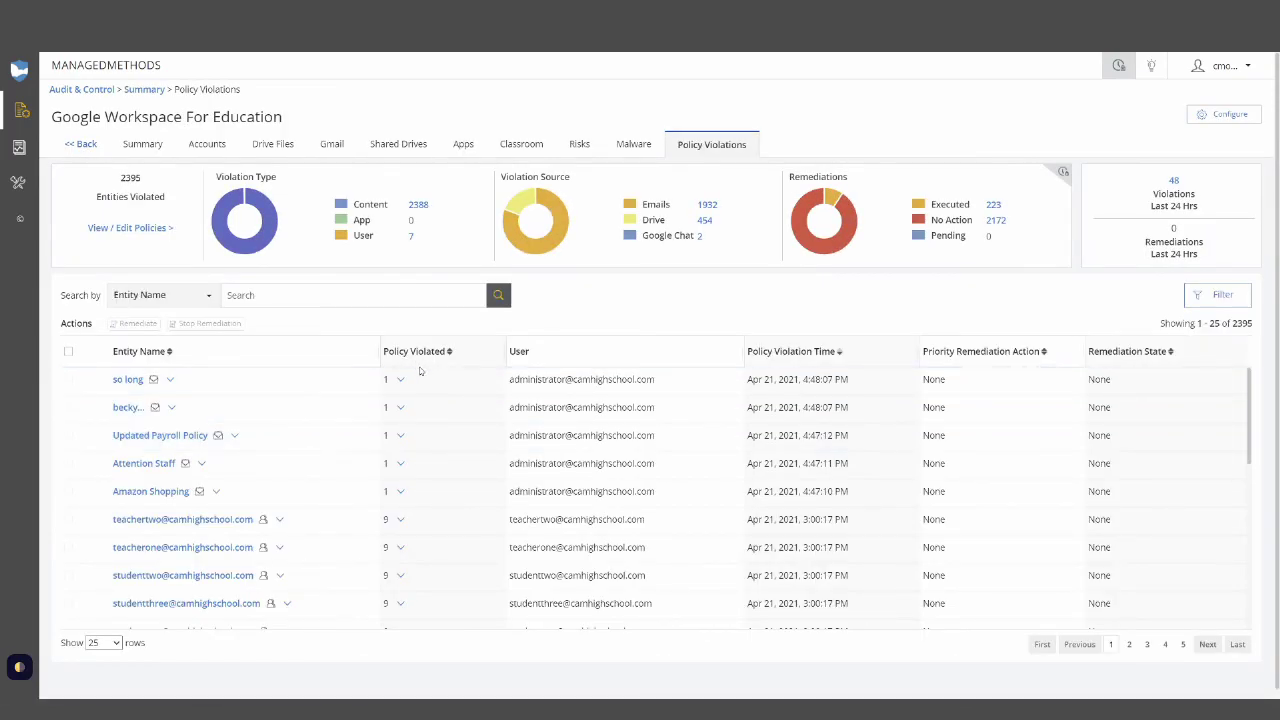
Search violations by policy name 'SSN' and filter to the SSN or Credit Cards - Leaving Organization policy.
click(192, 296)
click(186, 347)
click(284, 297)
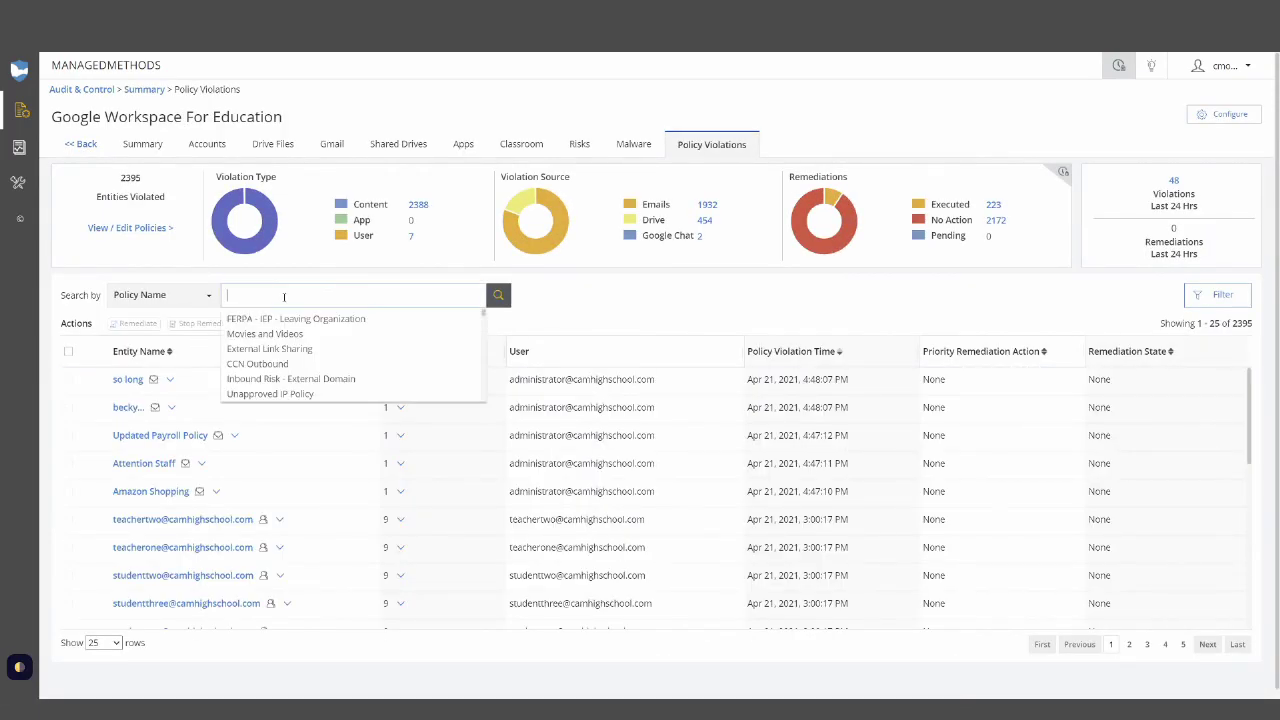
text(SSN)
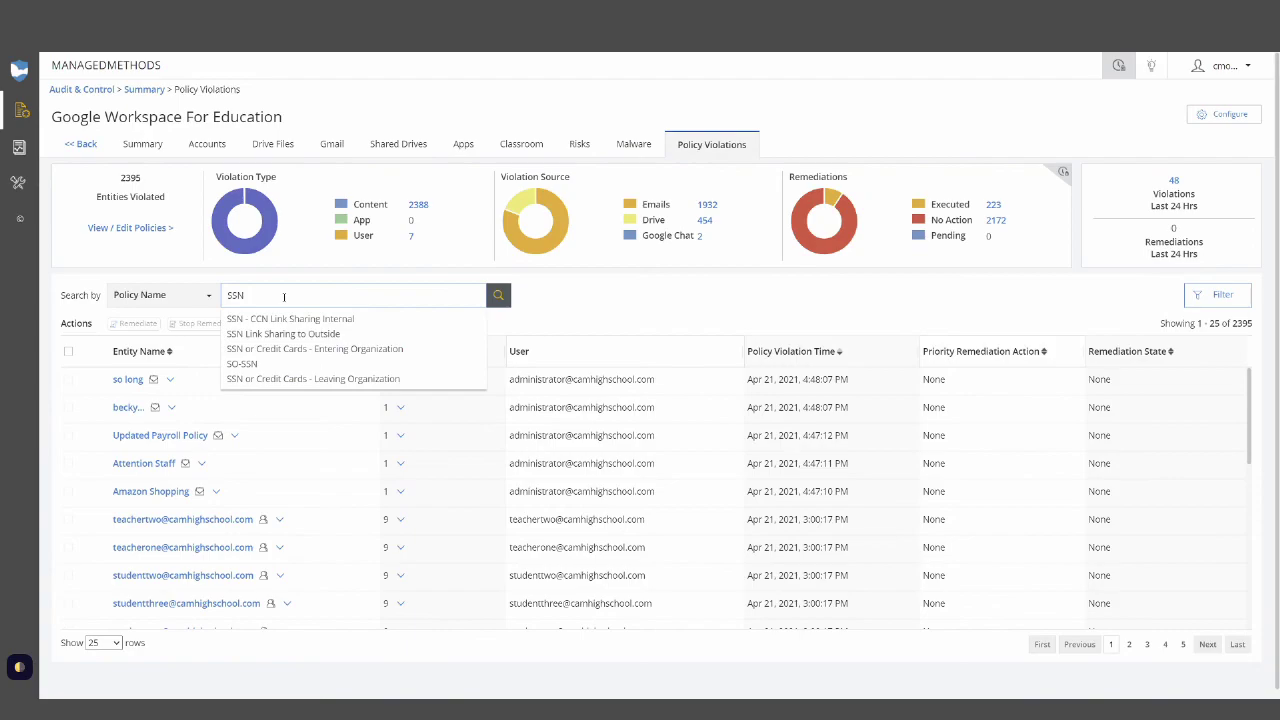
click(360, 381)
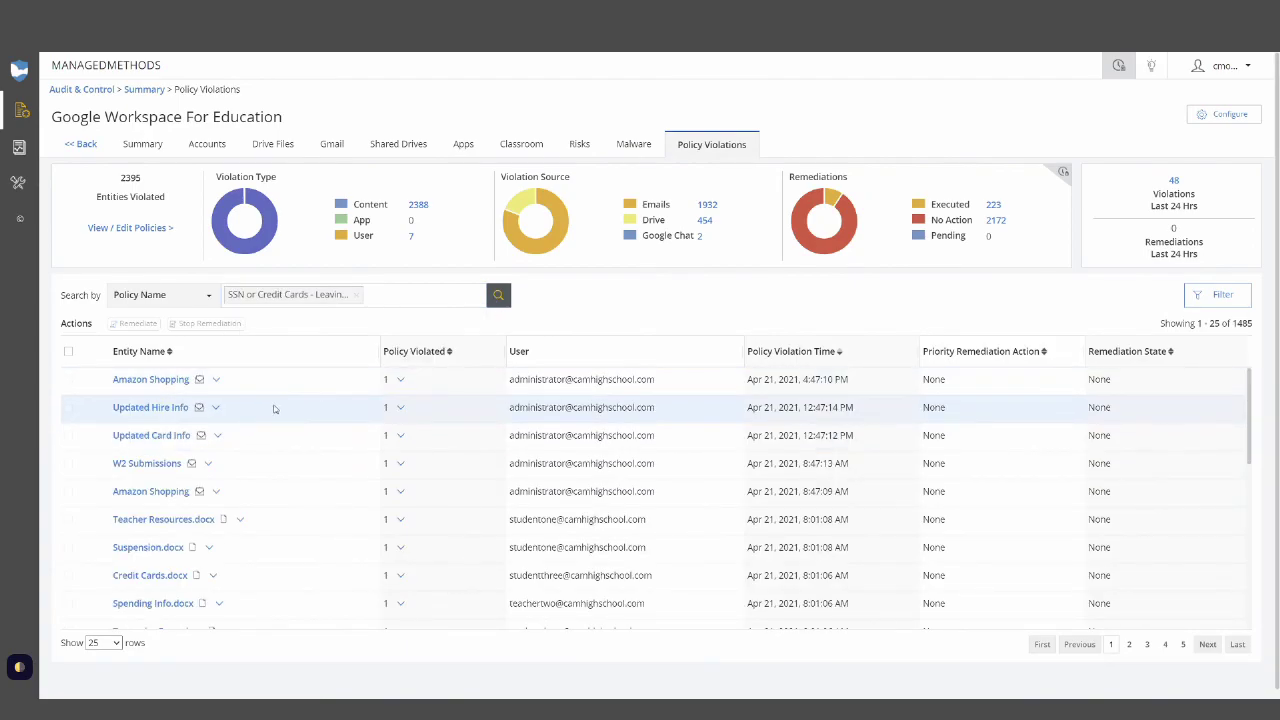